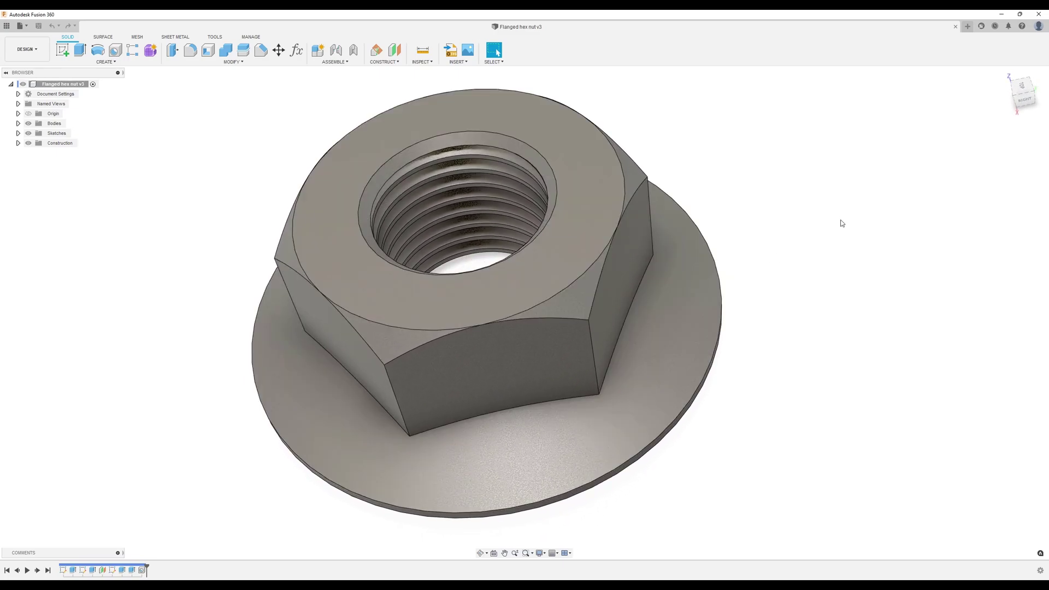
# - In a new empty design, create a component named 'Fl hex nut' under the root
pyautogui.click(968, 27)
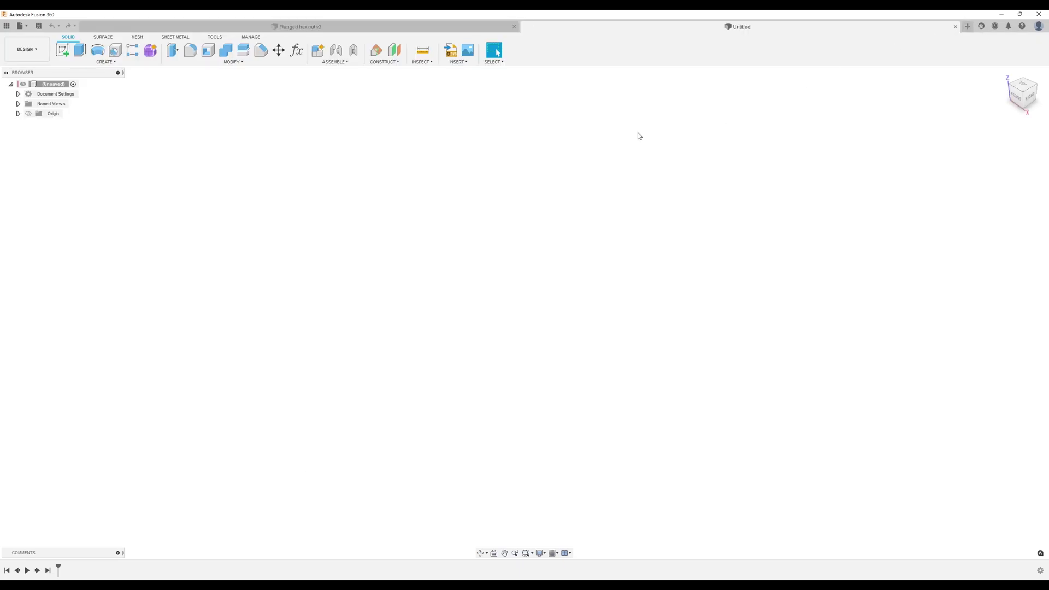
pyautogui.rightClick(57, 84)
pyautogui.click(82, 92)
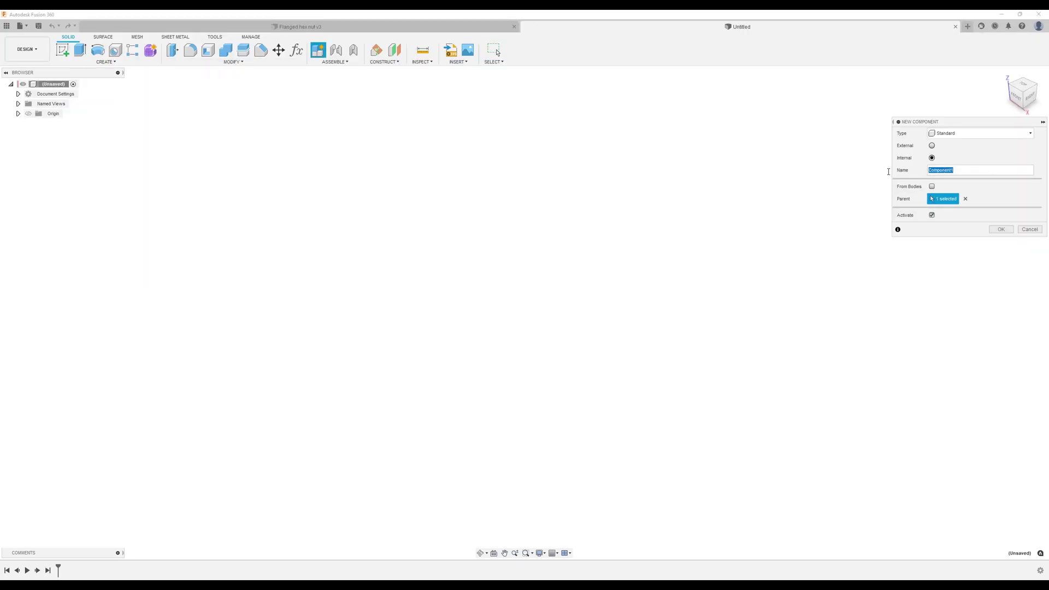
pyautogui.write('Fl Hex nut')
pyautogui.click(1005, 230)
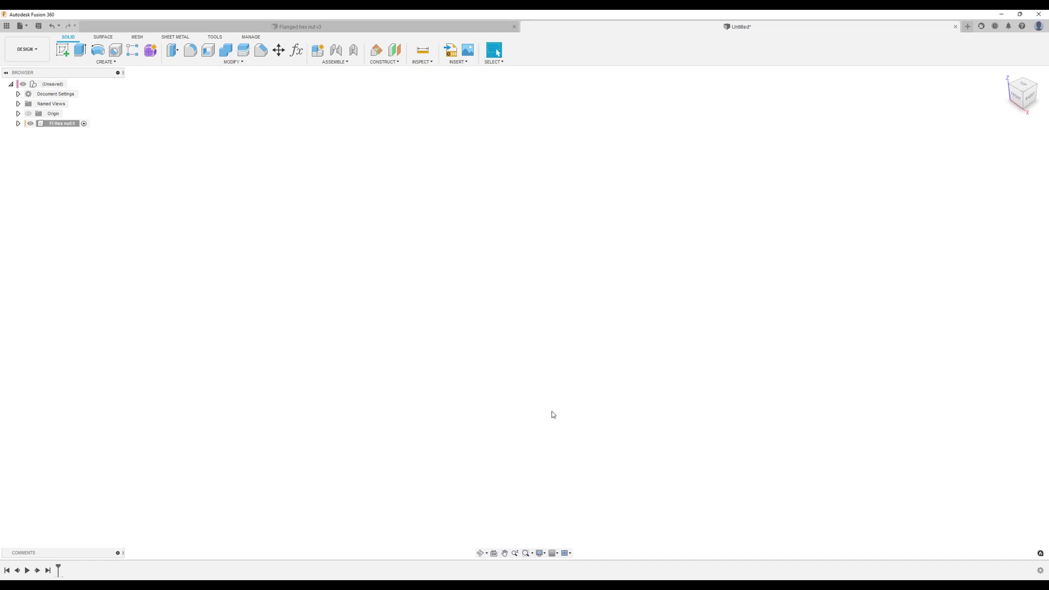
# - On the top-view plane, draw a circumscribed hexagon centred on the origin
pyautogui.click(63, 50)
pyautogui.click(571, 316)
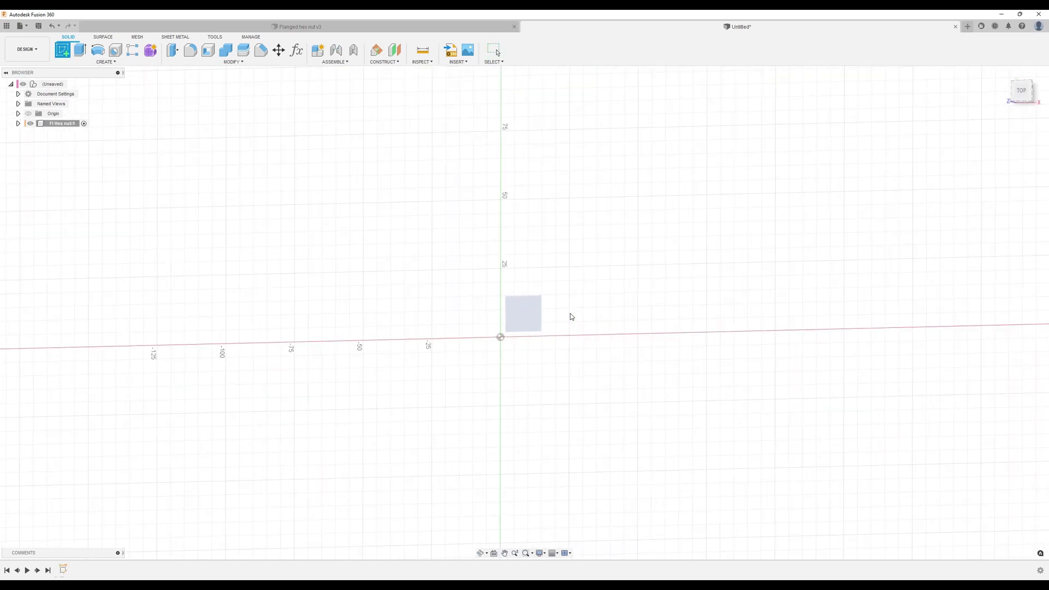
pyautogui.click(124, 61)
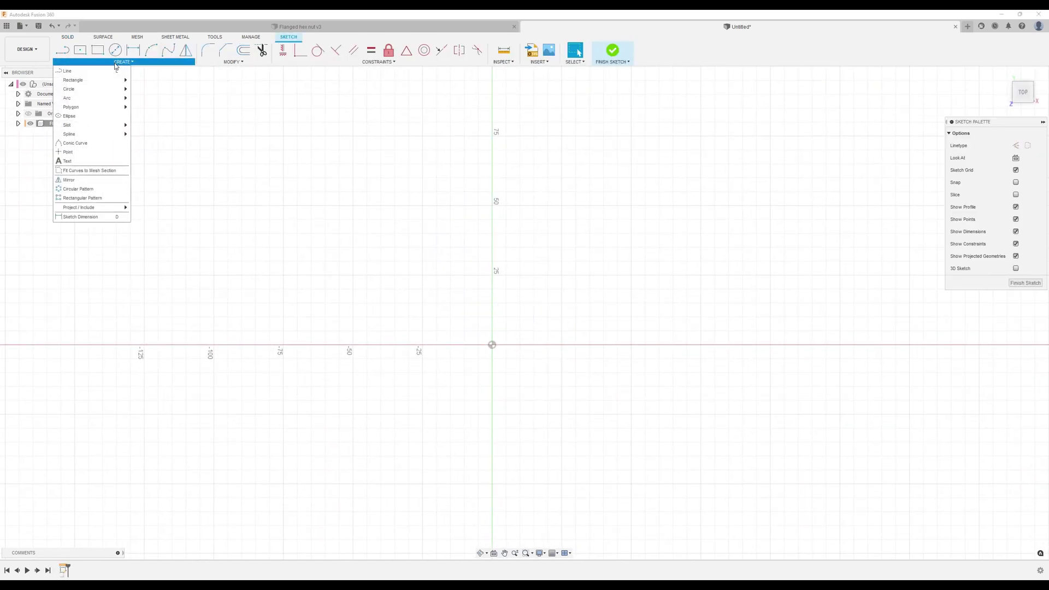
pyautogui.moveTo(97, 108)
pyautogui.click(159, 107)
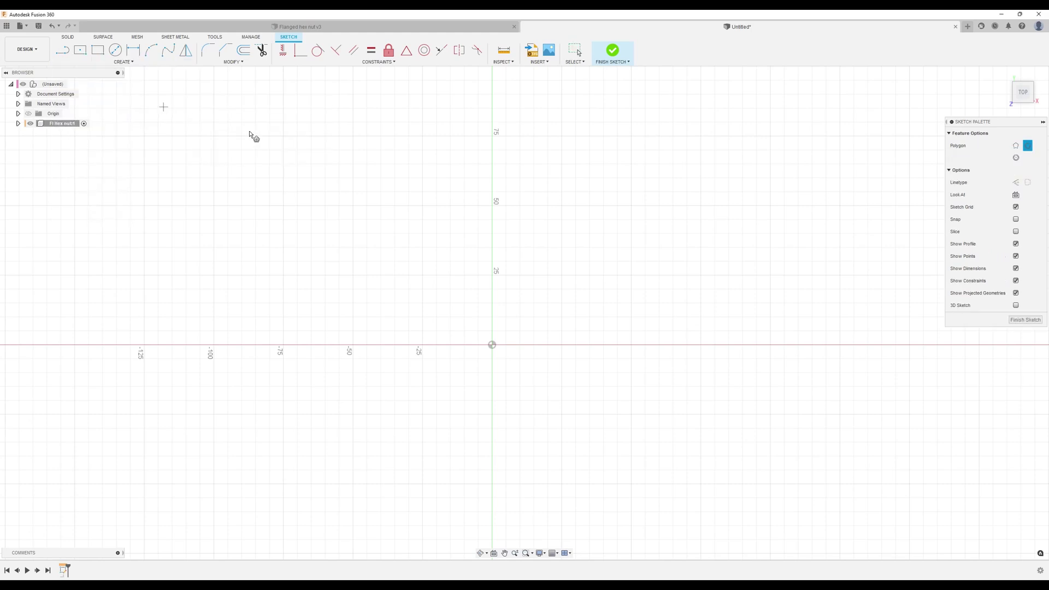
pyautogui.click(493, 345)
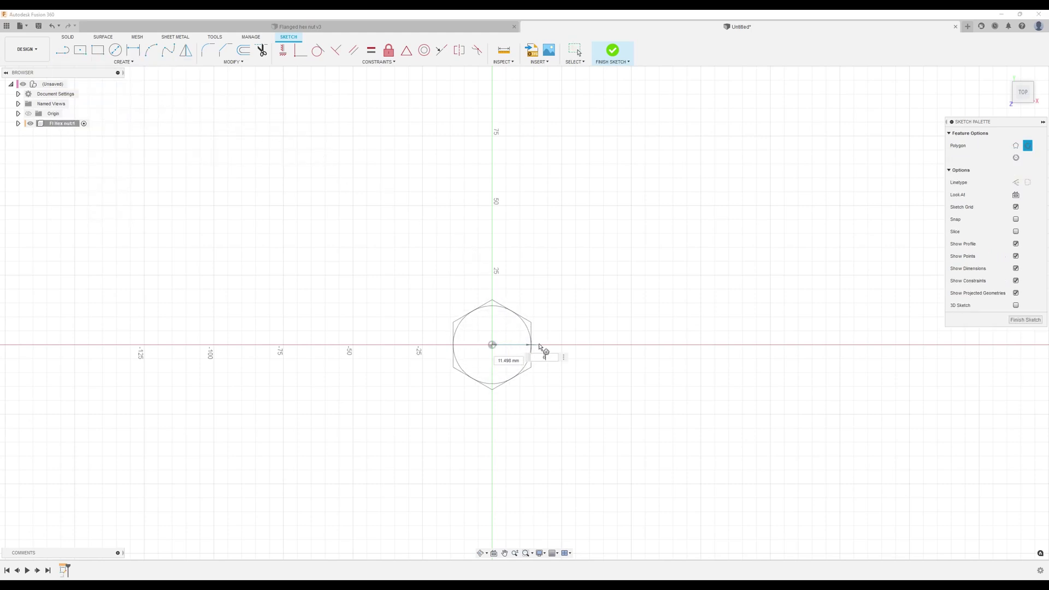
pyautogui.click(568, 347)
pyautogui.moveTo(575, 282); pyautogui.dragTo(574, 211, button='middle')
# - Dimension the hexagon 20 mm across flats and make its left edge vertical
pyautogui.click(133, 50)
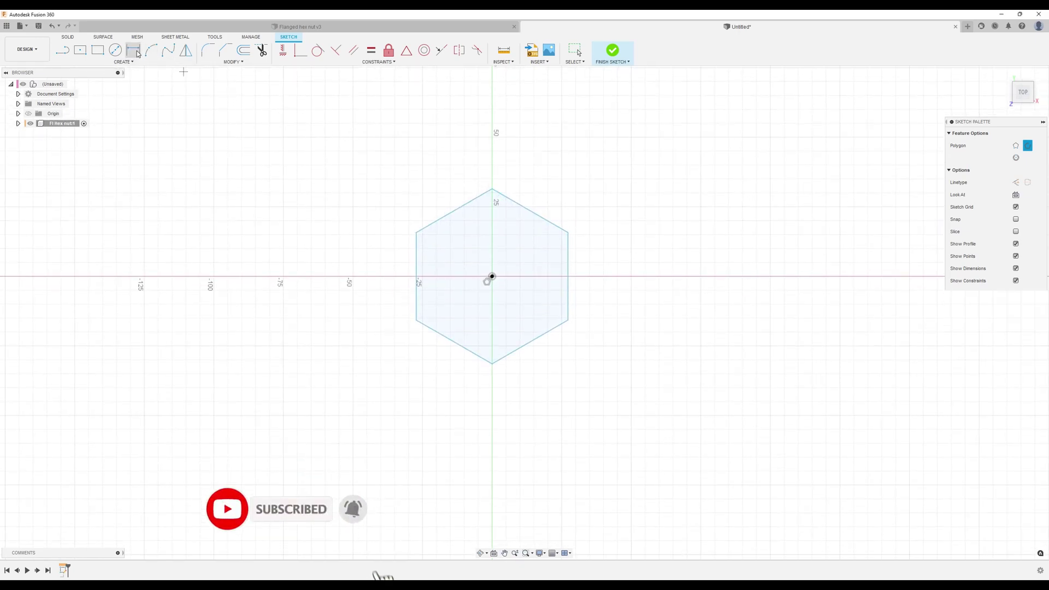
pyautogui.click(417, 262)
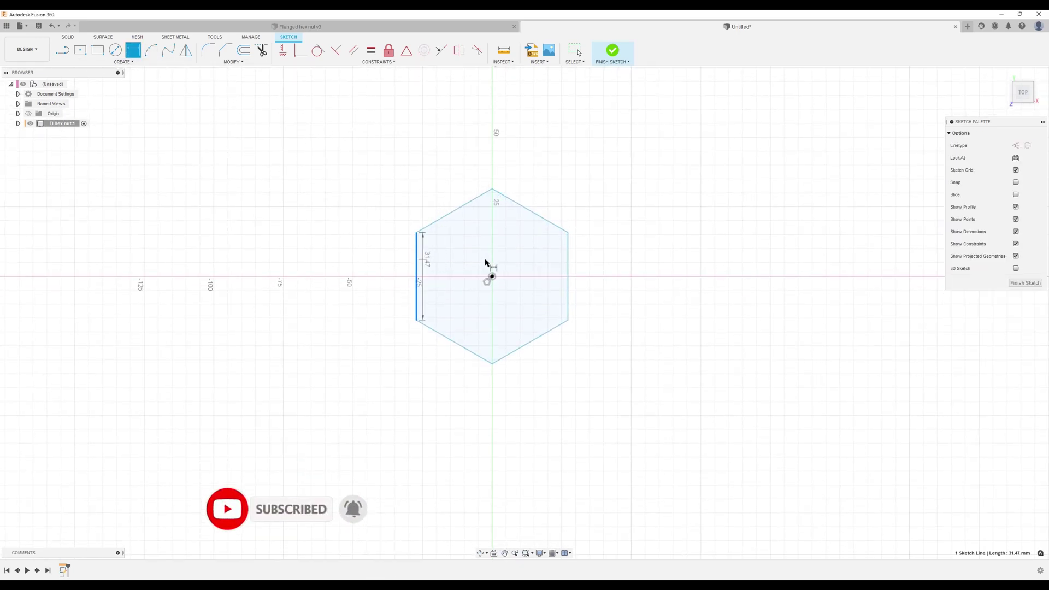
pyautogui.click(569, 267)
pyautogui.click(487, 180)
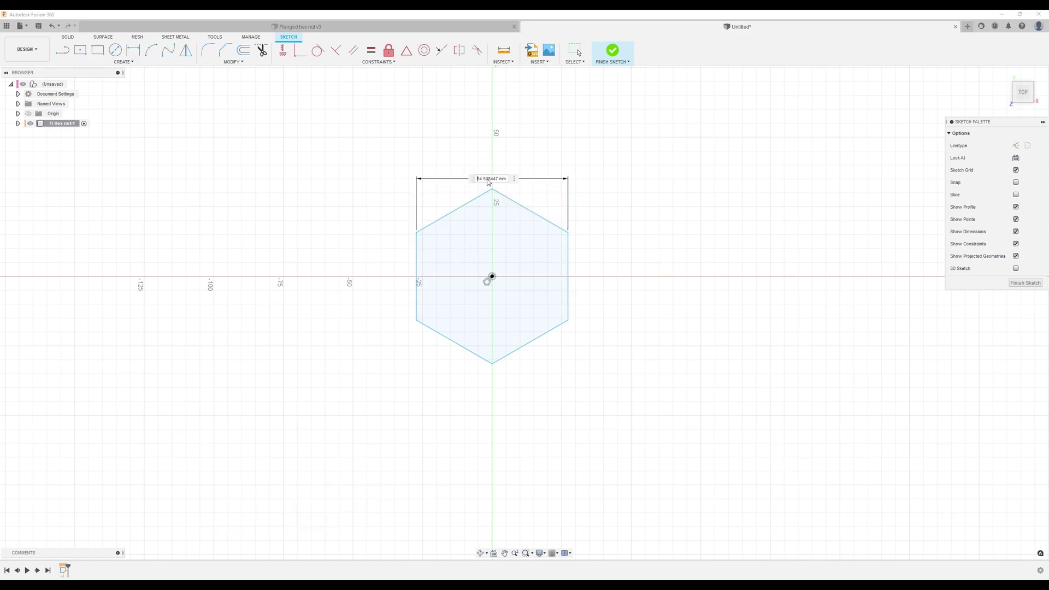
pyautogui.write('20')
pyautogui.press('Return')
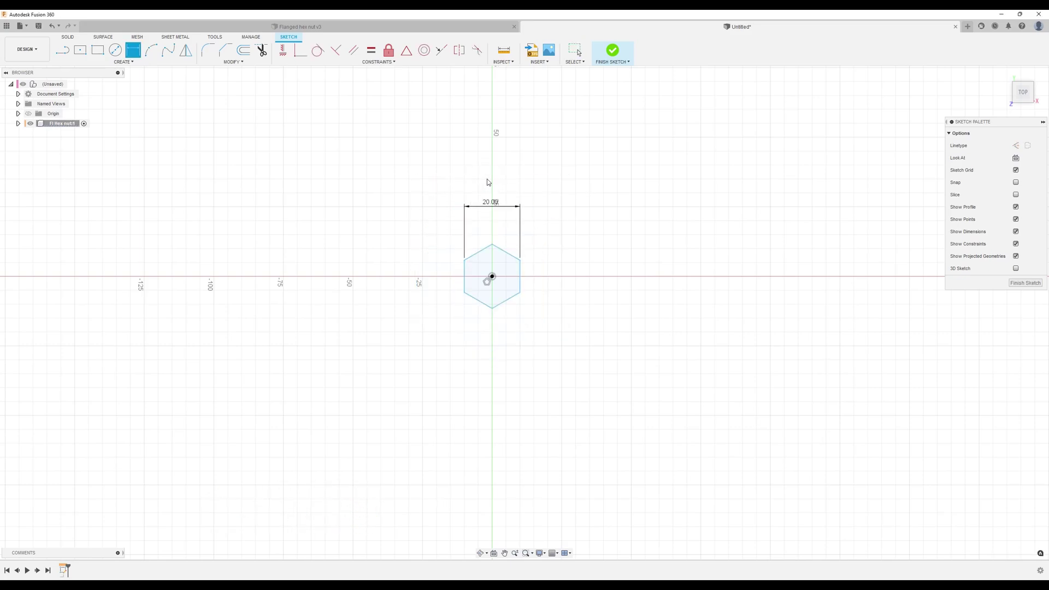
pyautogui.scroll(5, 499, 269)
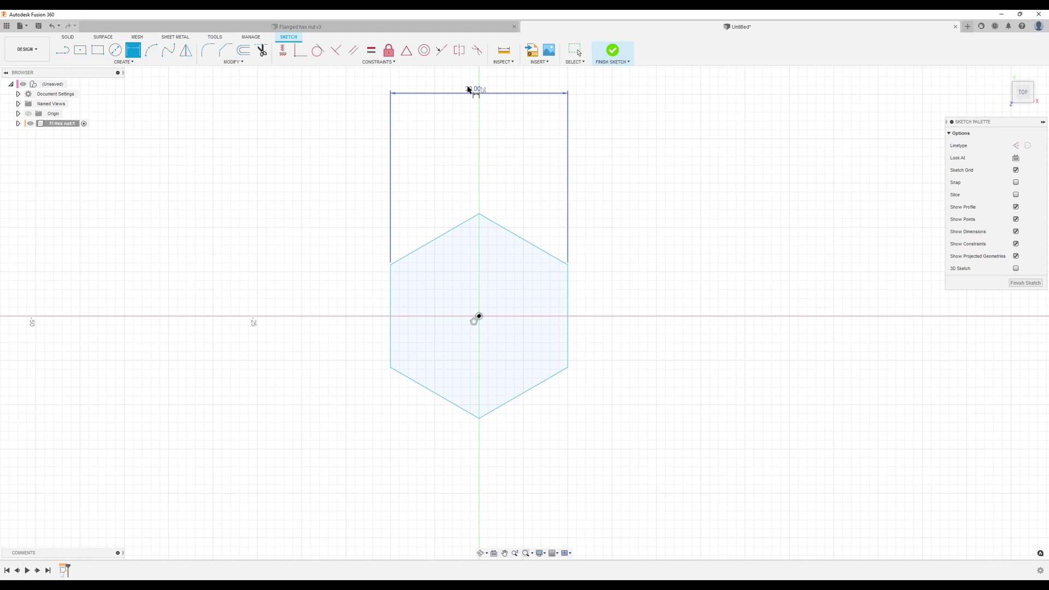
pyautogui.moveTo(473, 89); pyautogui.dragTo(473, 203)
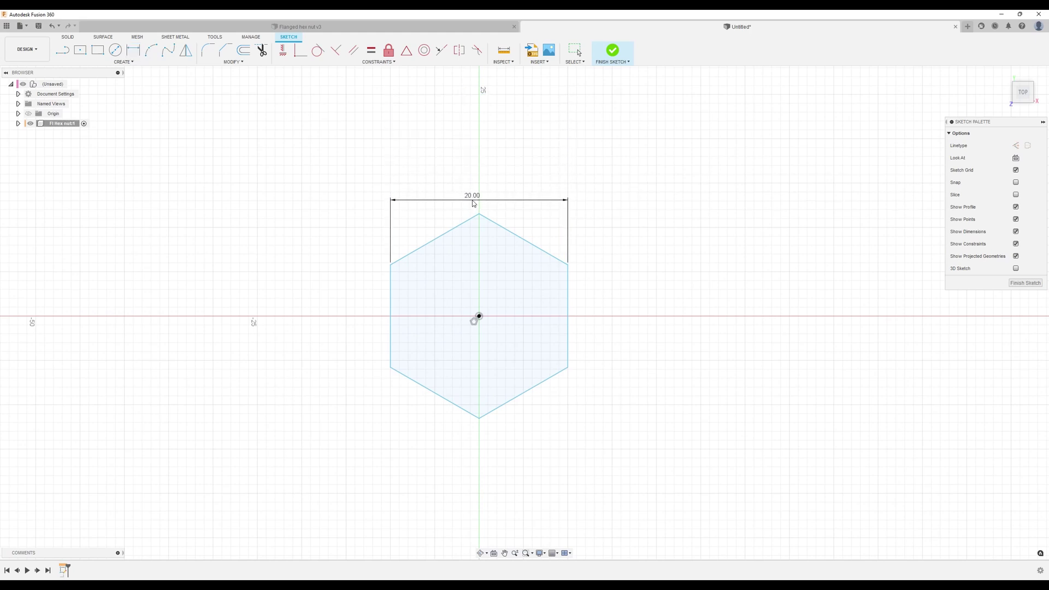
pyautogui.click(283, 50)
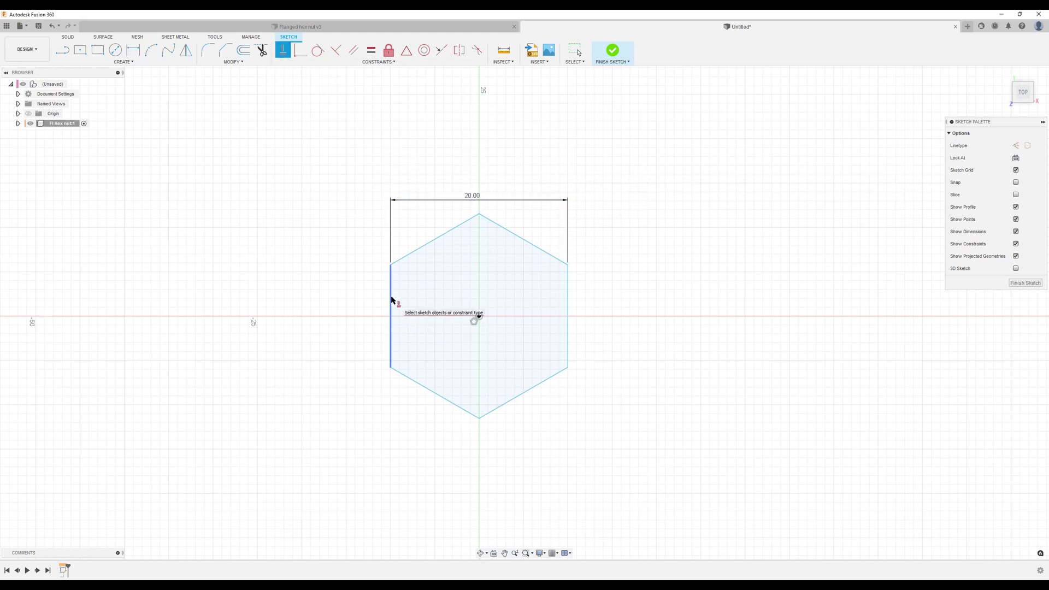
pyautogui.click(391, 300)
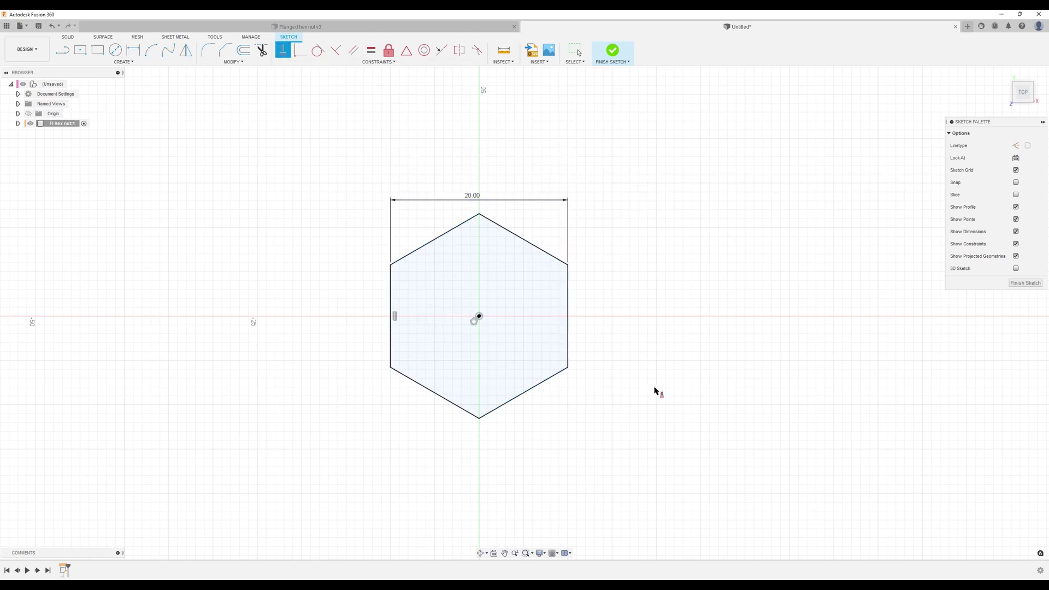
# - Finish the hexagon sketch, extrude it 10 mm into a hex prism, and start a new sketch
pyautogui.click(1018, 283)
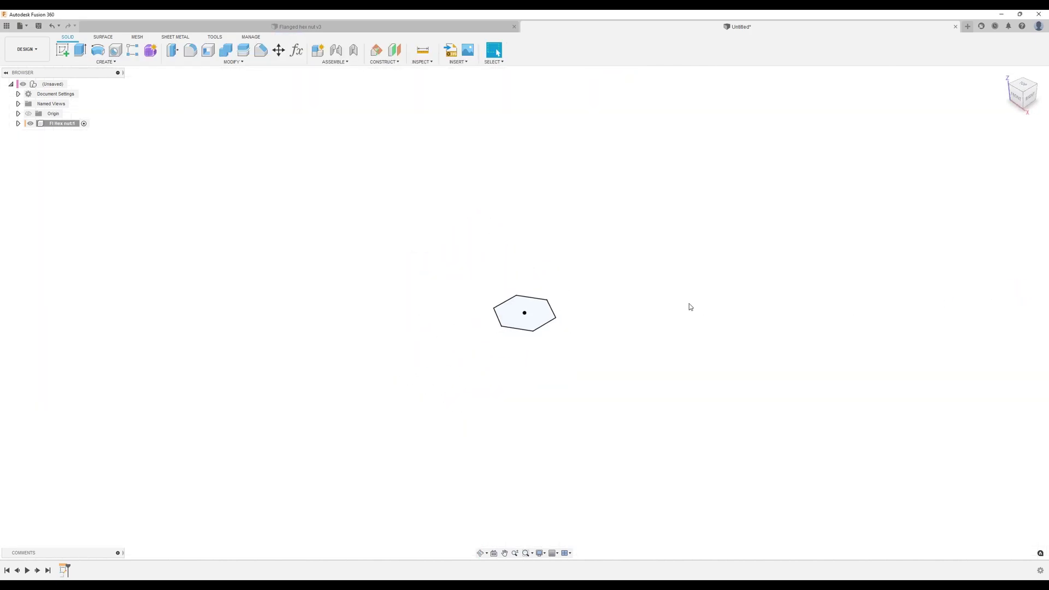
pyautogui.scroll(3, 658, 293)
pyautogui.moveTo(657, 292); pyautogui.dragTo(777, 292, button='middle')
pyautogui.scroll(1, 778, 297)
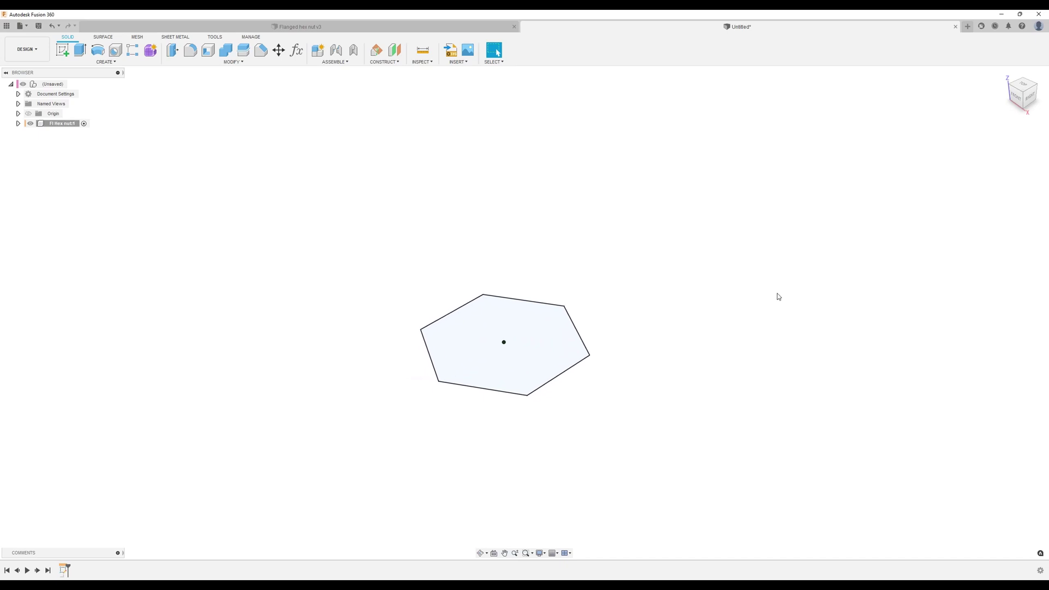
pyautogui.click(80, 50)
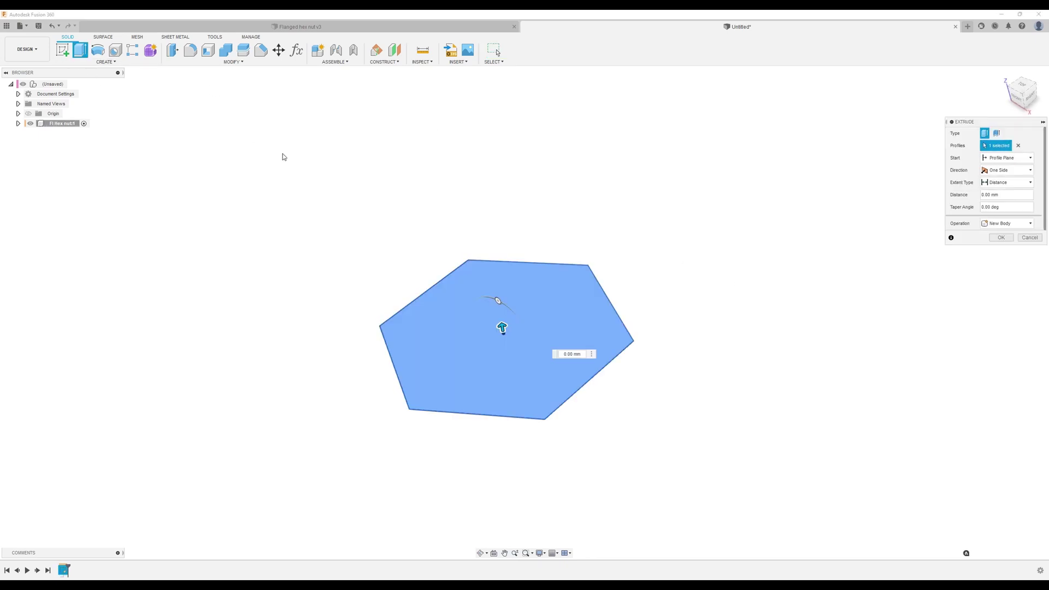
pyautogui.write('1')
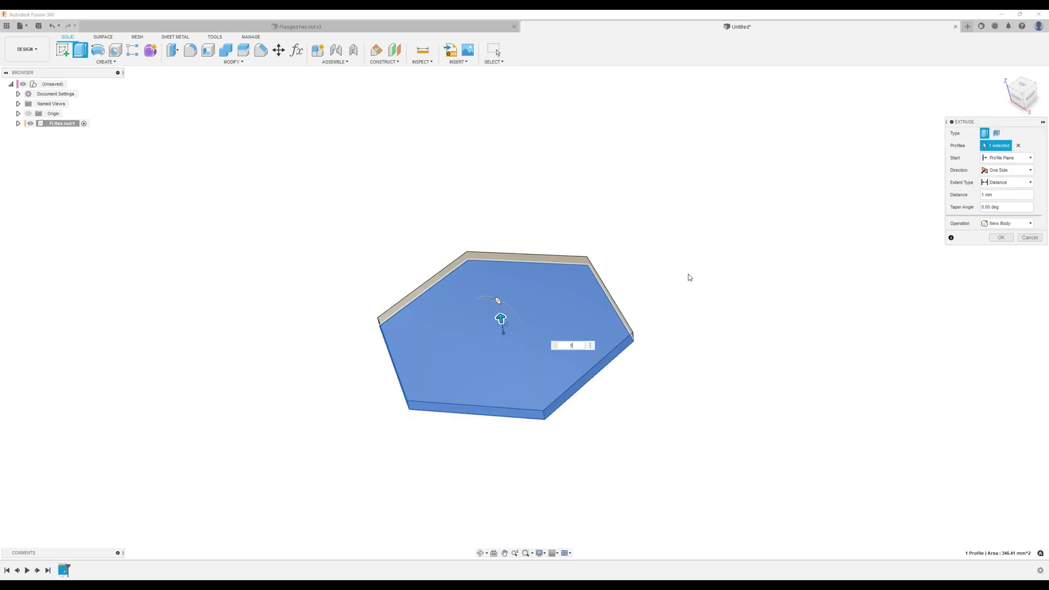
pyautogui.write('0')
pyautogui.click(1001, 238)
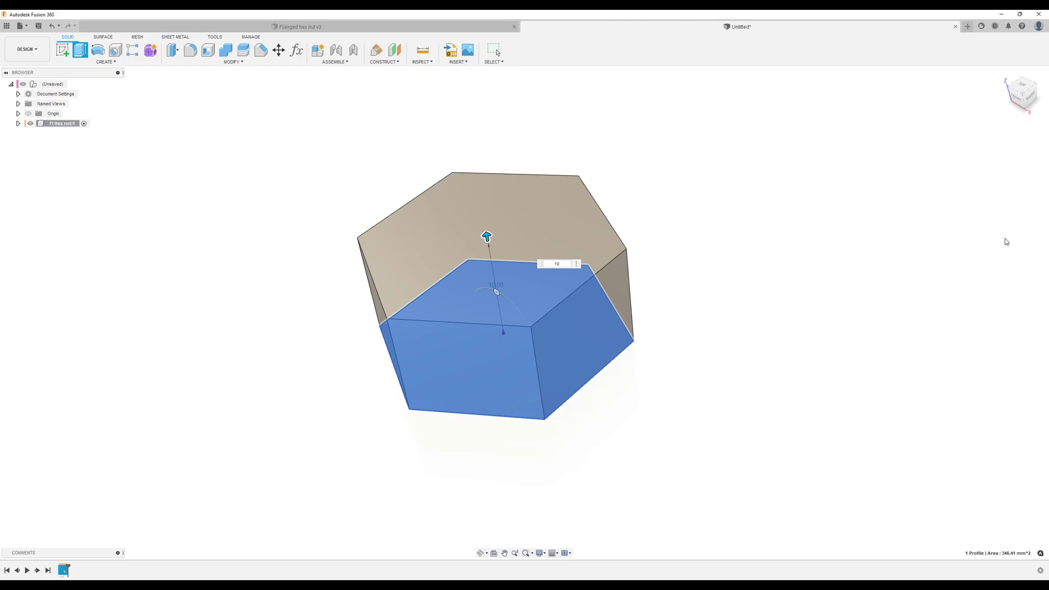
pyautogui.click(63, 54)
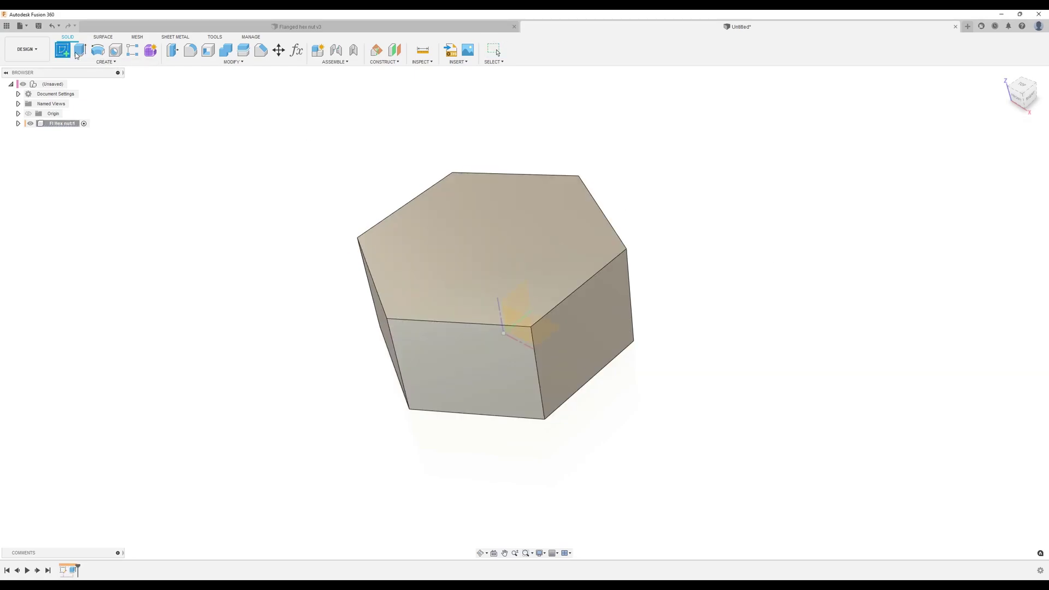
# - Sketch a 20 mm diameter circle centred on the hex prism's top face and finish the sketch
pyautogui.click(477, 227)
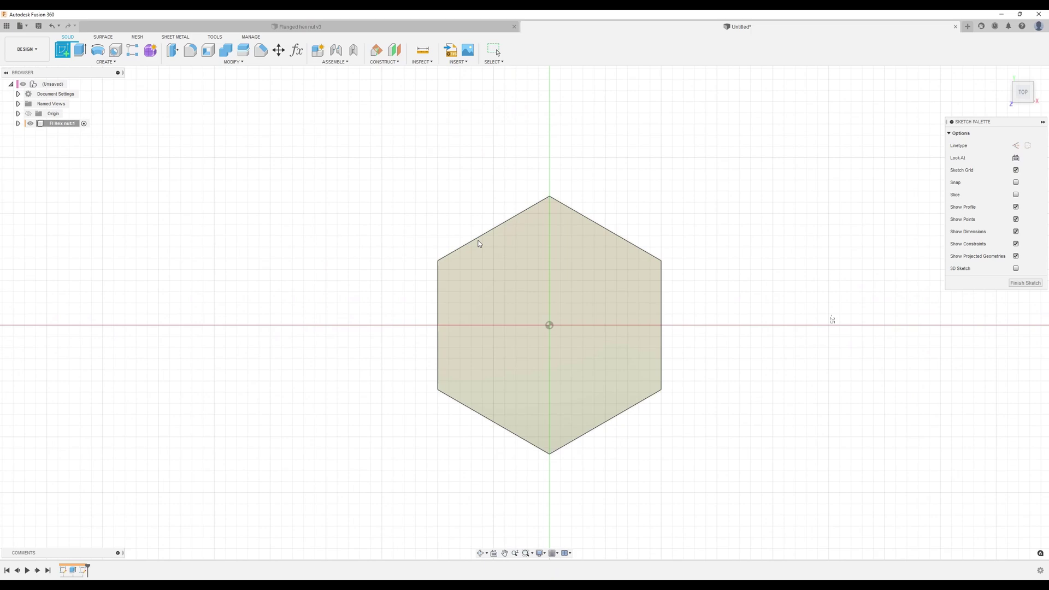
pyautogui.click(115, 50)
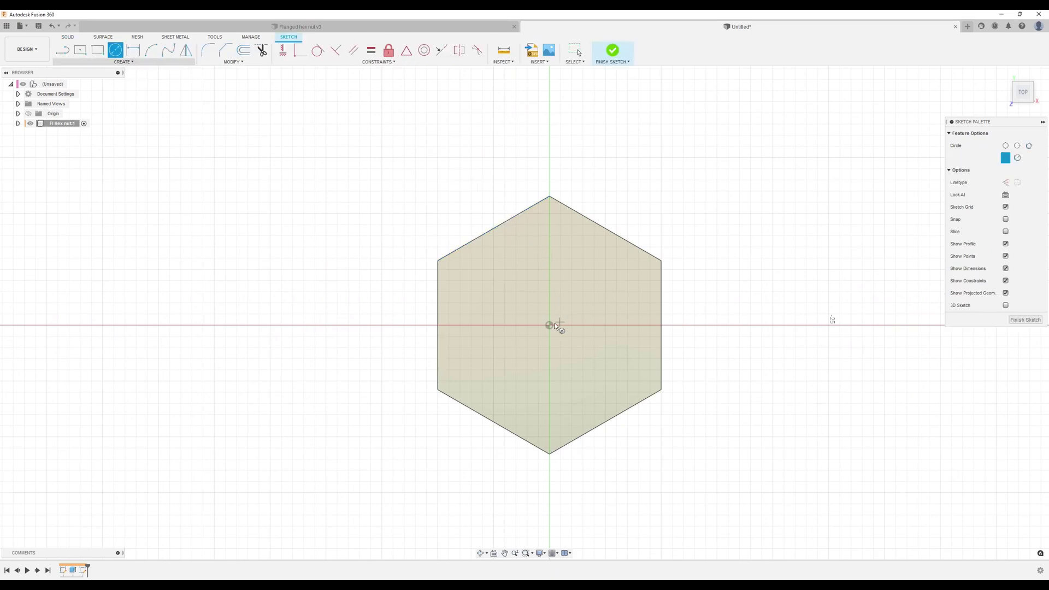
pyautogui.click(550, 325)
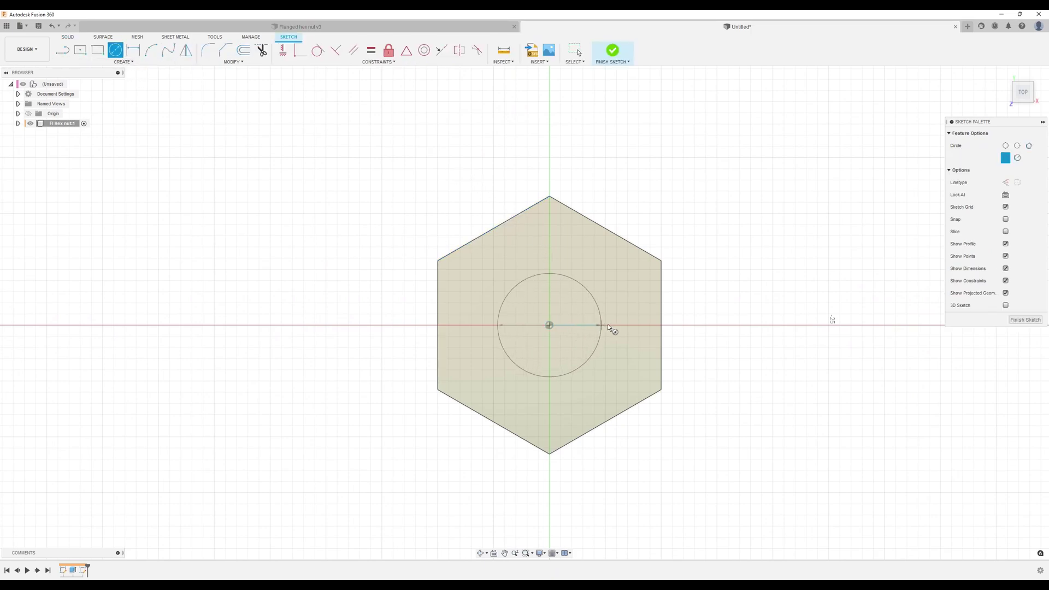
pyautogui.click(660, 325)
pyautogui.moveTo(721, 339); pyautogui.dragTo(655, 319, button='middle')
pyautogui.click(1024, 320)
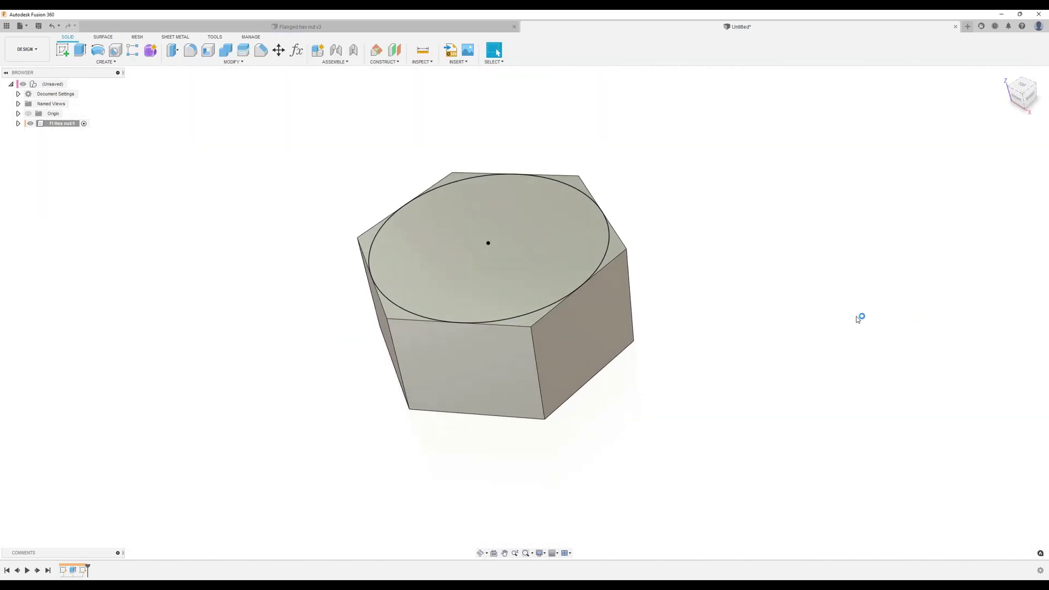
# - Extrude the 20 mm circle -10 mm with a 45° taper as an Intersect operation
pyautogui.click(80, 50)
pyautogui.click(530, 213)
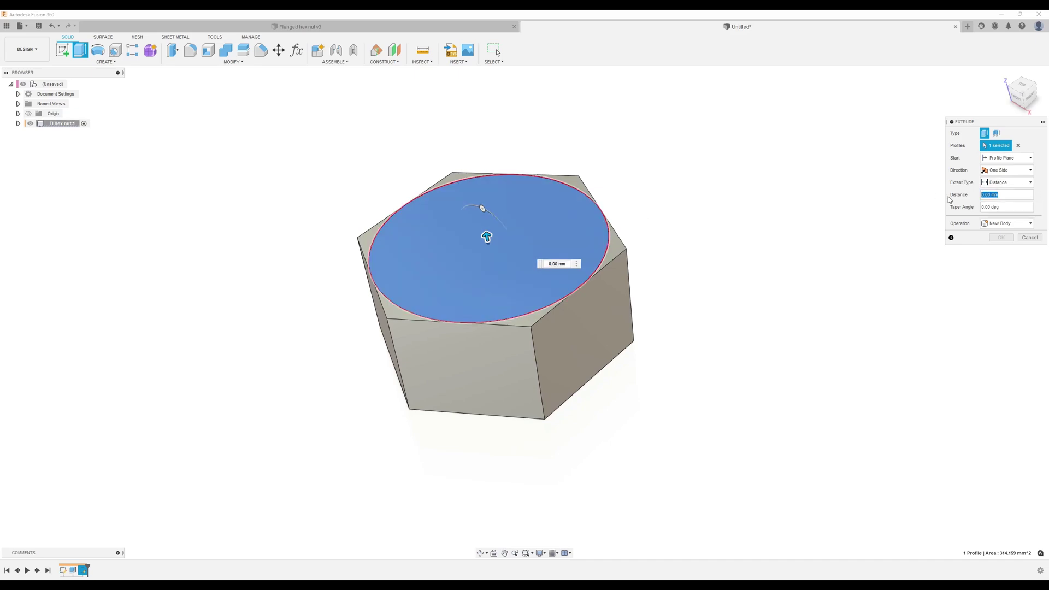
pyautogui.write('-10')
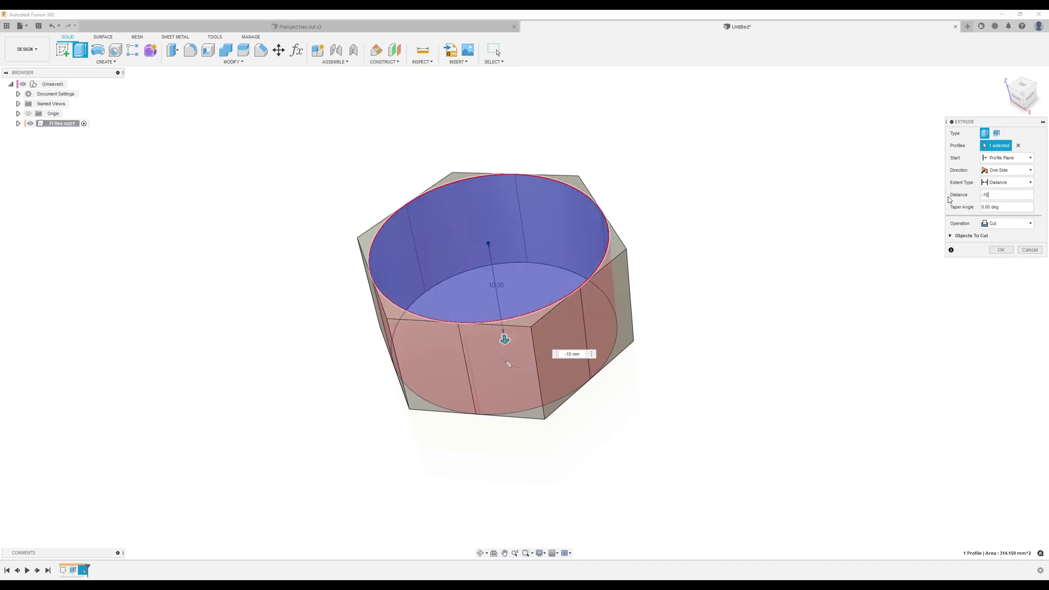
pyautogui.press('Tab')
pyautogui.write('45')
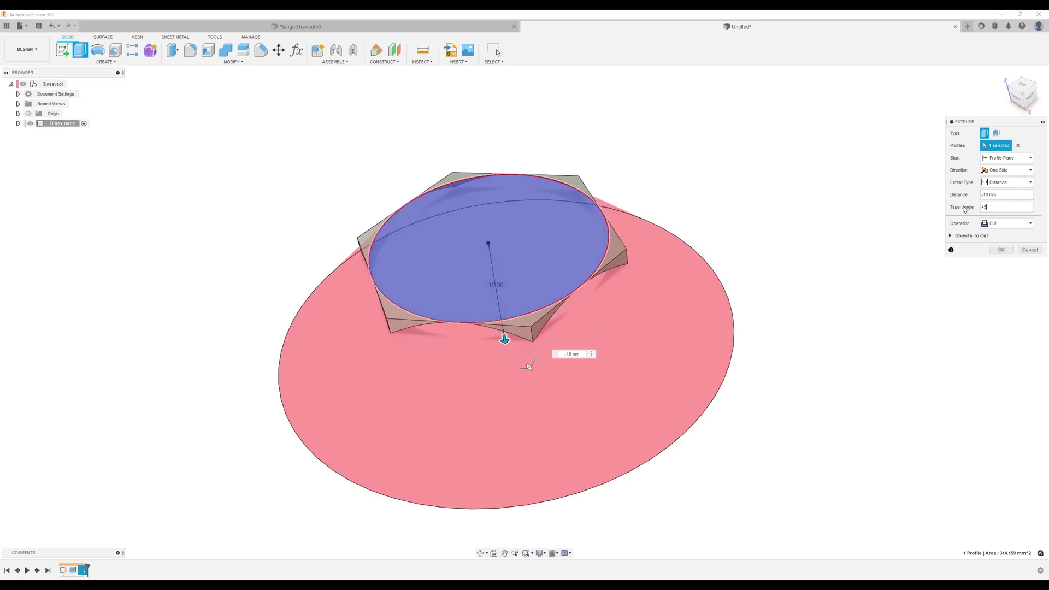
pyautogui.click(994, 224)
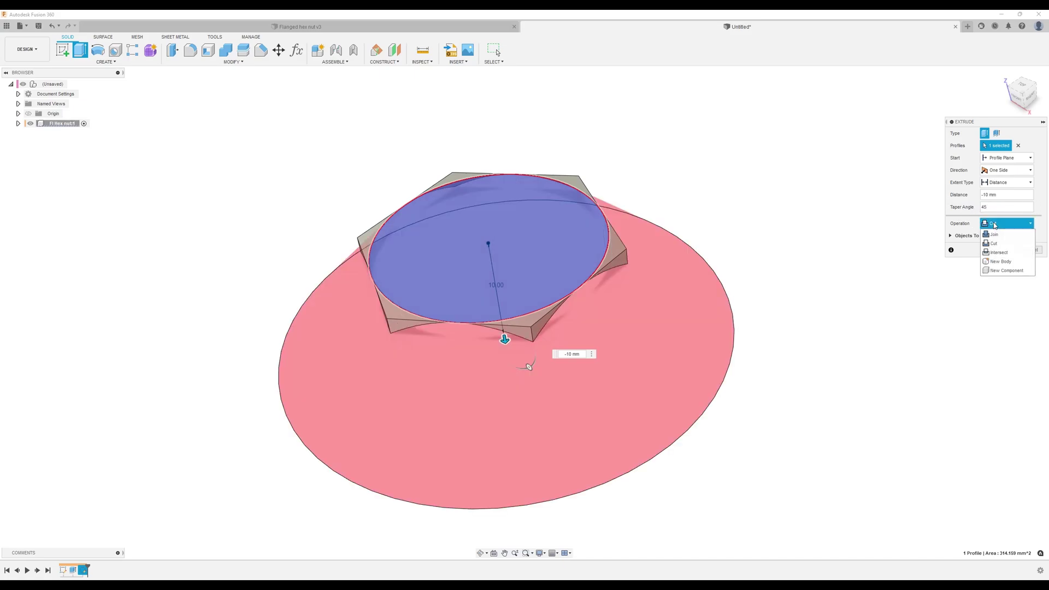
pyautogui.click(998, 253)
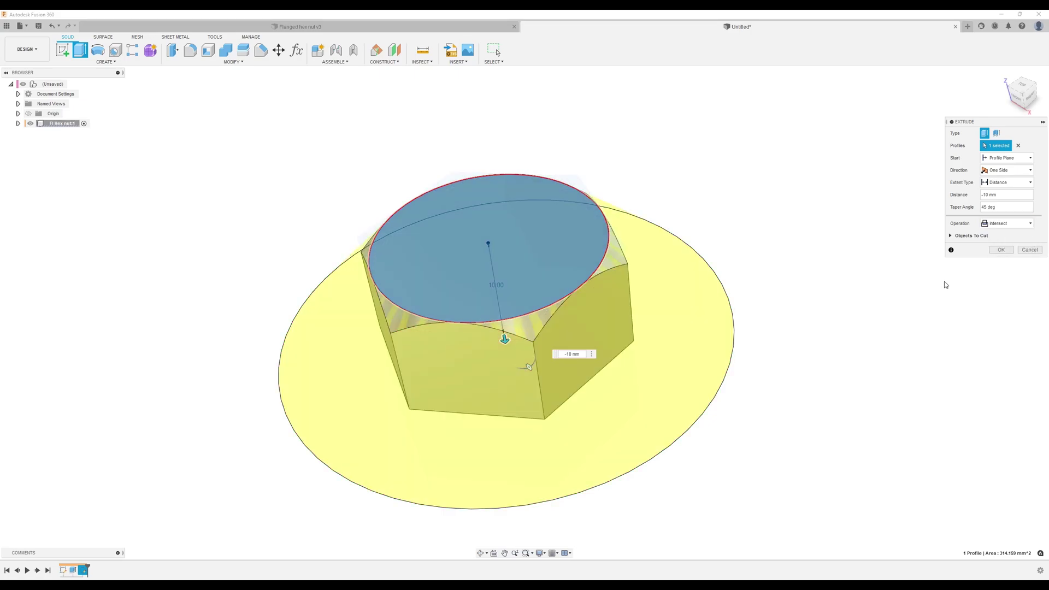
pyautogui.click(1001, 250)
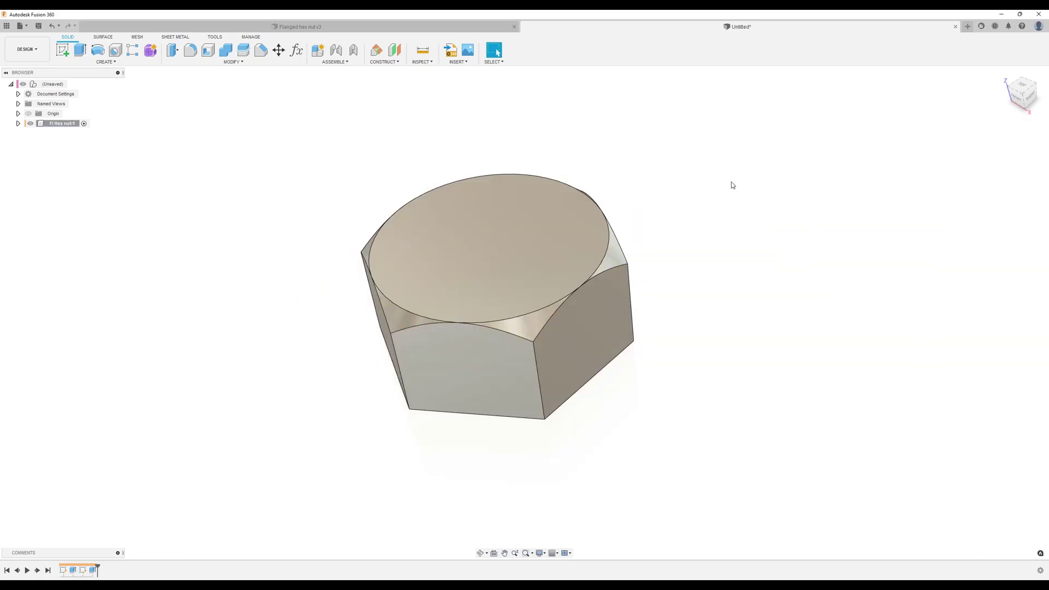
# - Create an offset construction plane -2 mm from the hex nut's bottom face
pyautogui.keyDown('shift'); pyautogui.moveTo(662, 180); pyautogui.dragTo(394, 57, button='middle'); pyautogui.keyUp('shift')
pyautogui.click(395, 53)
pyautogui.keyDown('shift'); pyautogui.moveTo(495, 330); pyautogui.dragTo(563, 348, button='middle'); pyautogui.keyUp('shift')
pyautogui.click(564, 348)
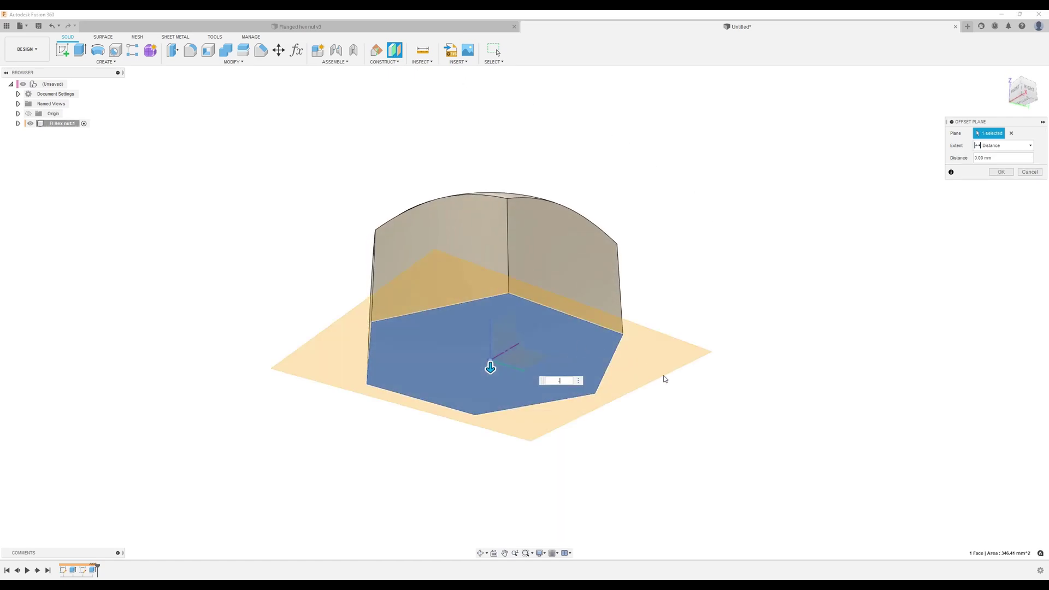
pyautogui.press('Return')
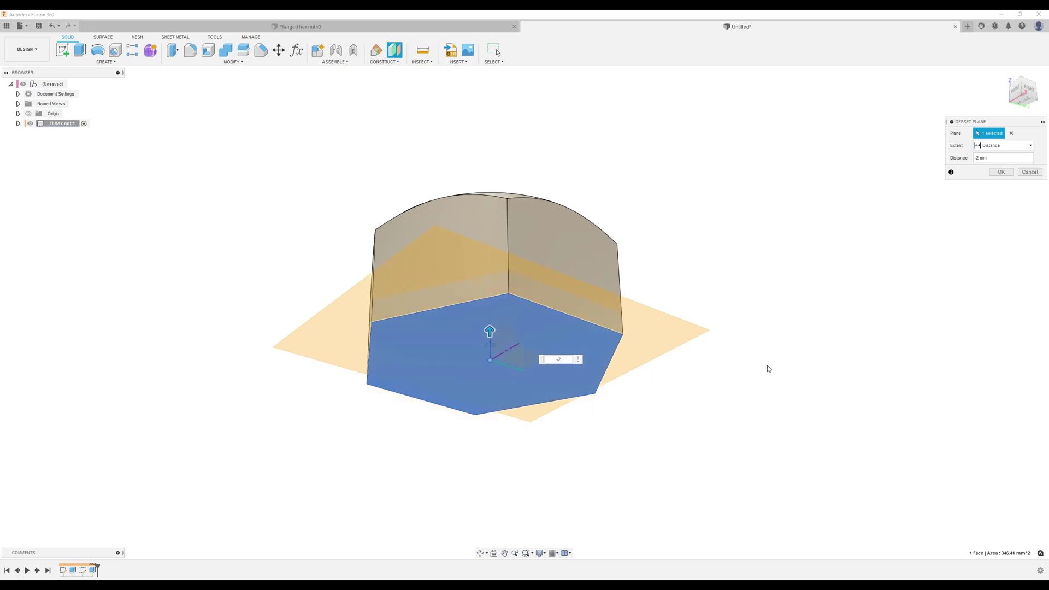
pyautogui.keyDown('shift'); pyautogui.moveTo(768, 368); pyautogui.dragTo(792, 346, button='middle'); pyautogui.keyUp('shift')
pyautogui.click(1000, 172)
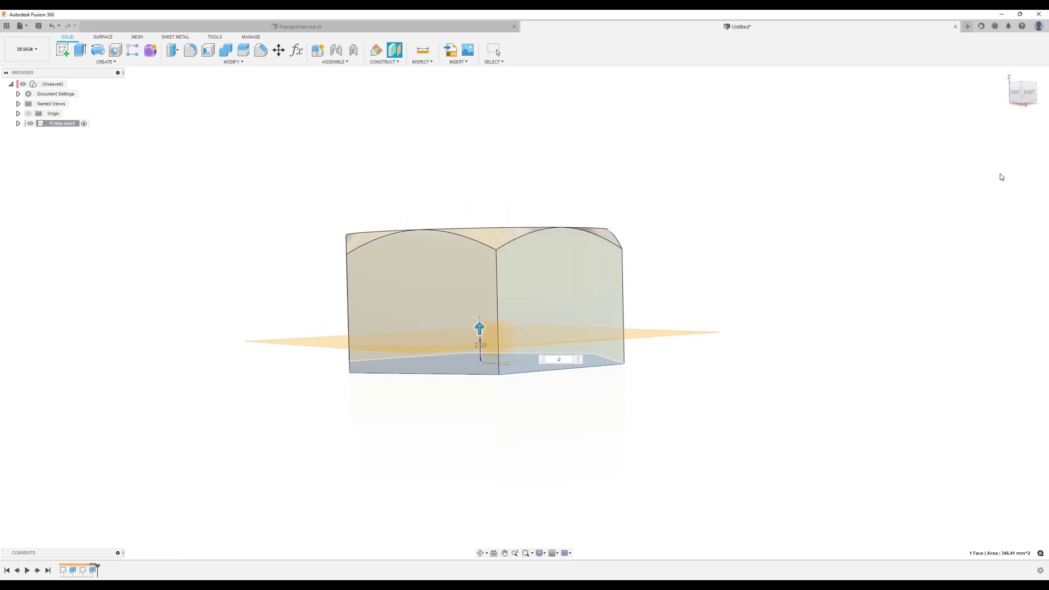
pyautogui.moveTo(895, 203)
pyautogui.keyDown('shift'); pyautogui.mouseDown(button='middle')
pyautogui.moveTo(755, 145)
pyautogui.moveTo(198, 107)
pyautogui.moveTo(71, 57)
pyautogui.mouseUp(button='middle'); pyautogui.keyUp('shift')
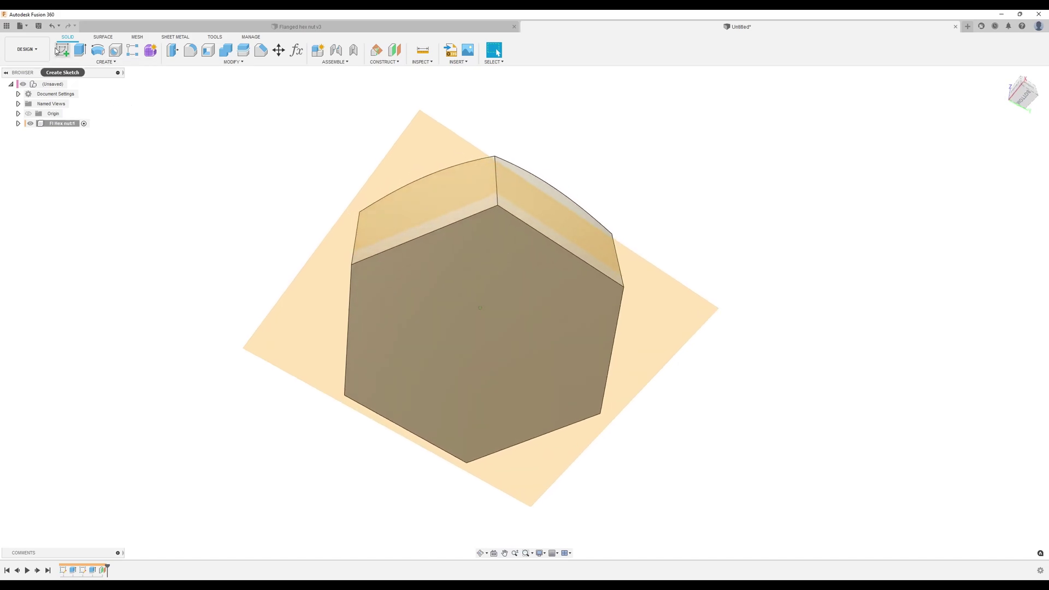
# - On the offset plane, sketch an origin-centred circle reaching the hexagon's flats, then finish the sketch
pyautogui.click(62, 50)
pyautogui.click(333, 358)
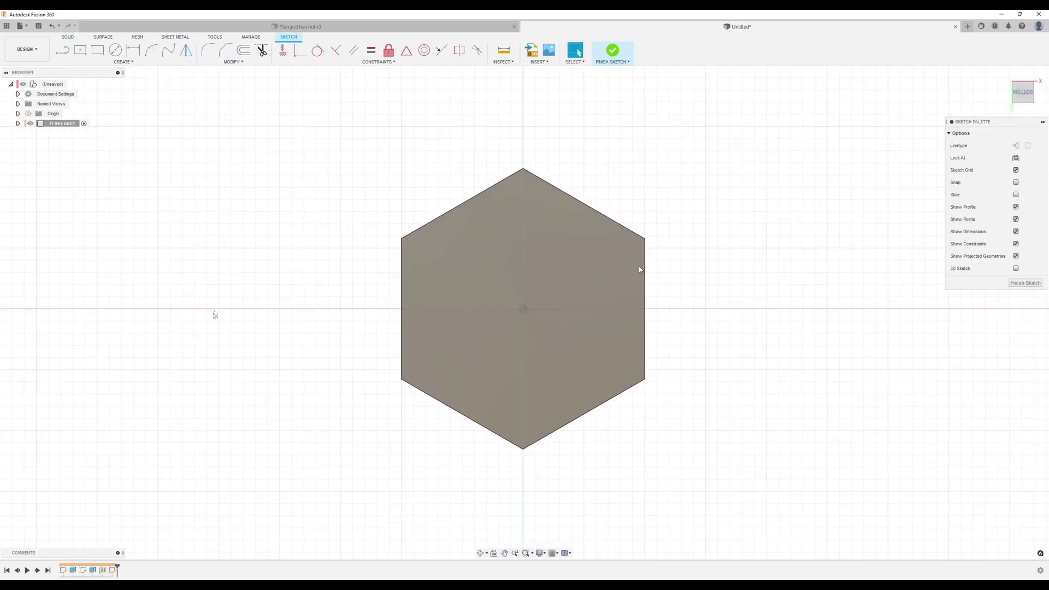
pyautogui.click(115, 49)
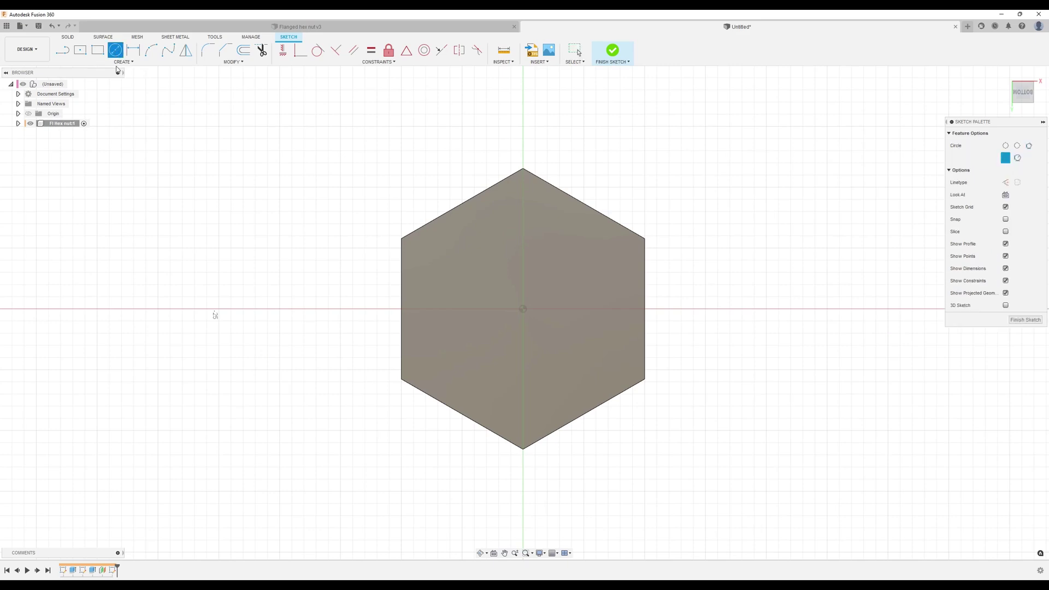
pyautogui.click(537, 309)
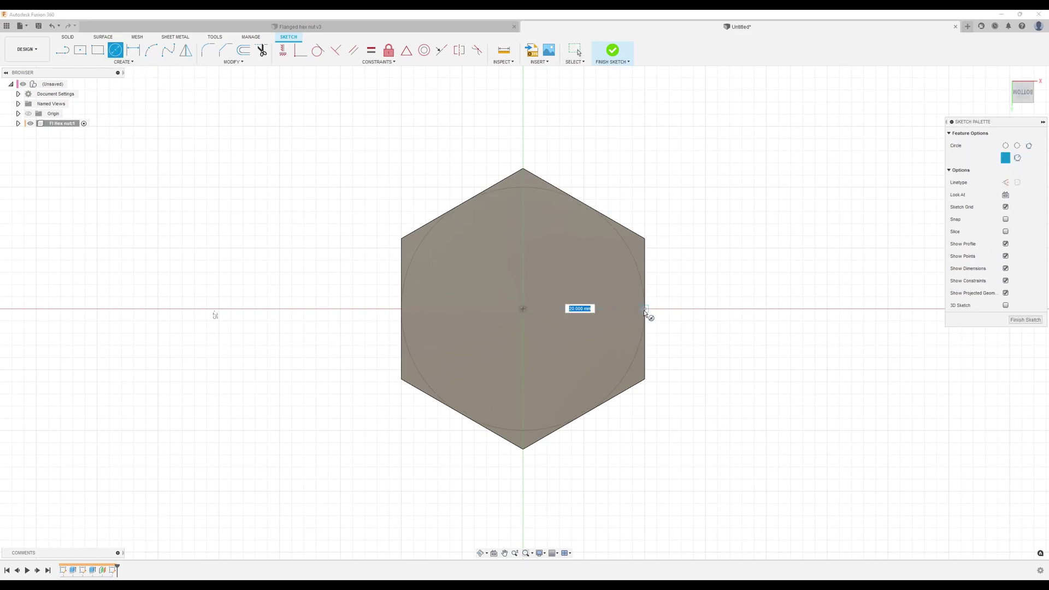
pyautogui.click(645, 309)
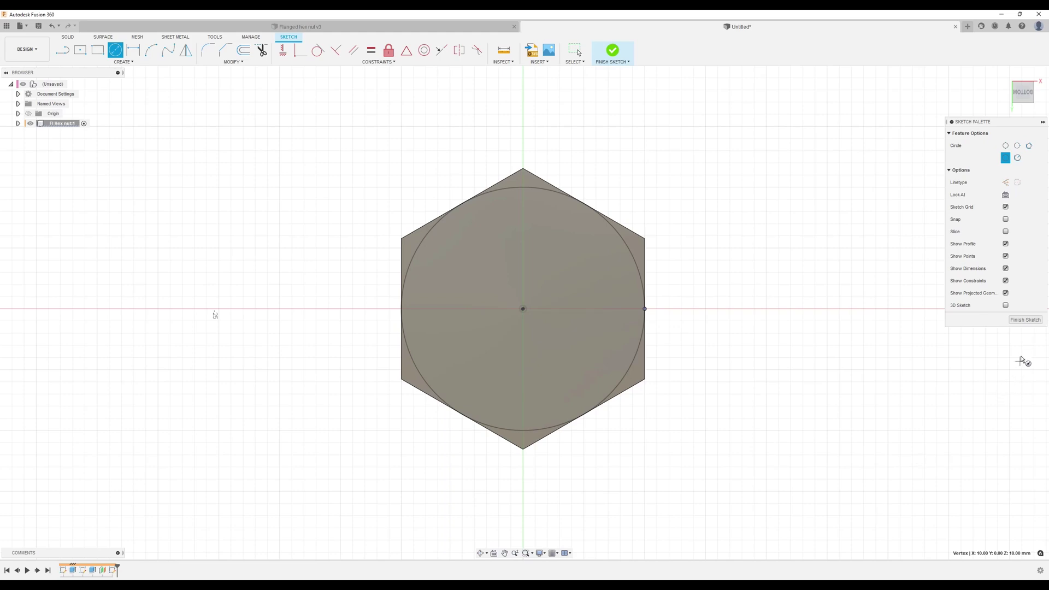
pyautogui.click(1025, 320)
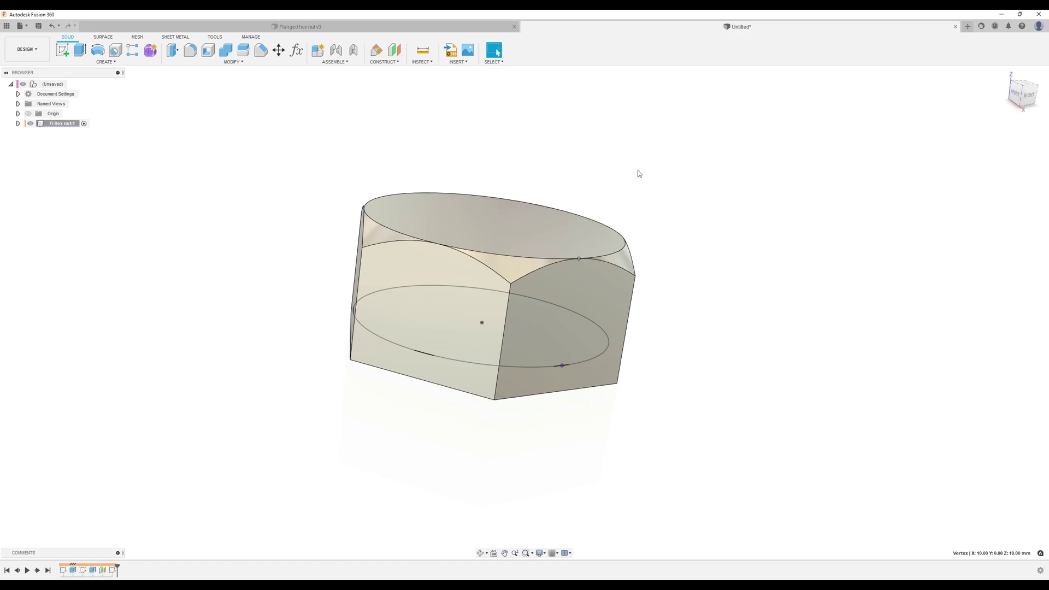
# - Extrude the lower circle 2 mm with a 70° taper, joined to the nut as a flange
pyautogui.click(80, 50)
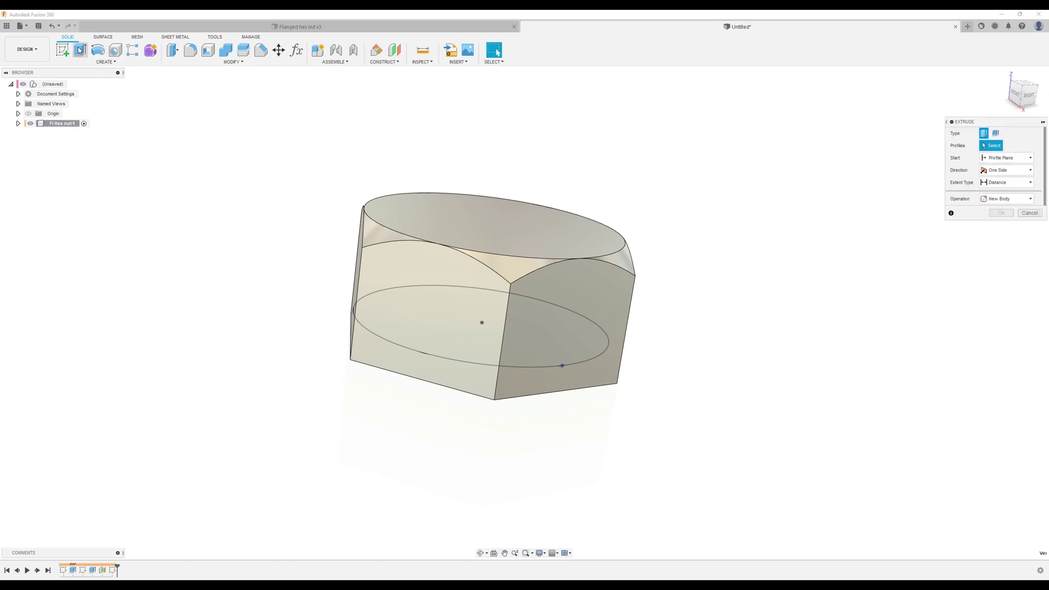
pyautogui.click(430, 332)
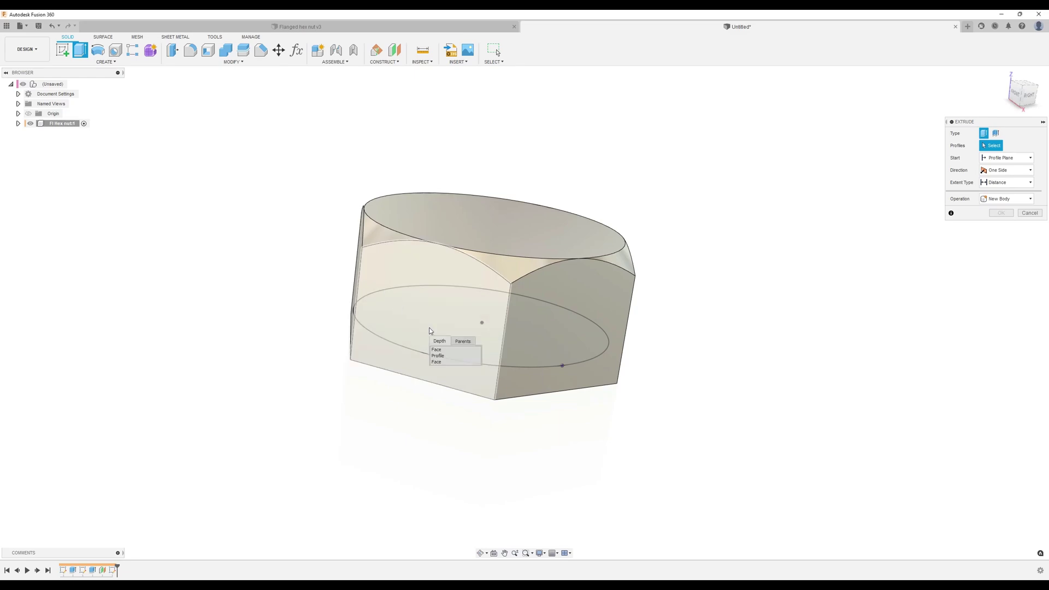
pyautogui.click(450, 356)
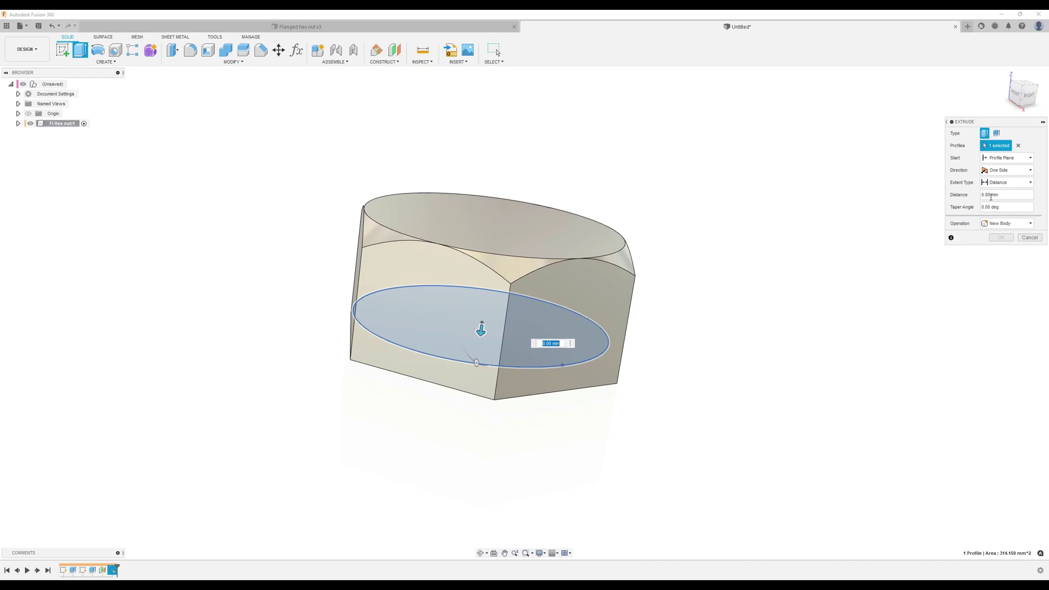
pyautogui.click(1008, 195)
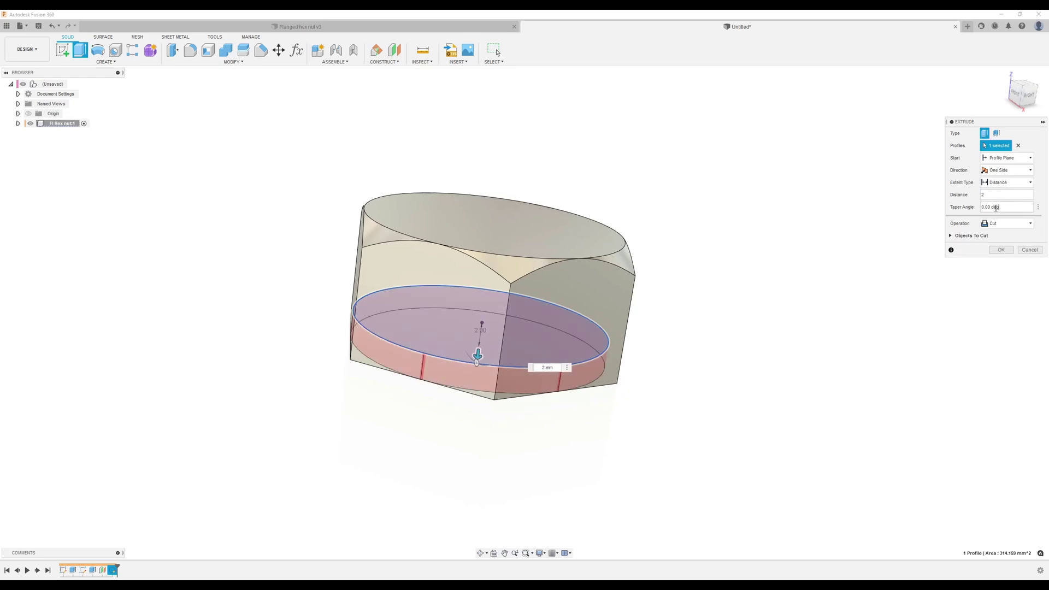
pyautogui.press('Tab')
pyautogui.write('70')
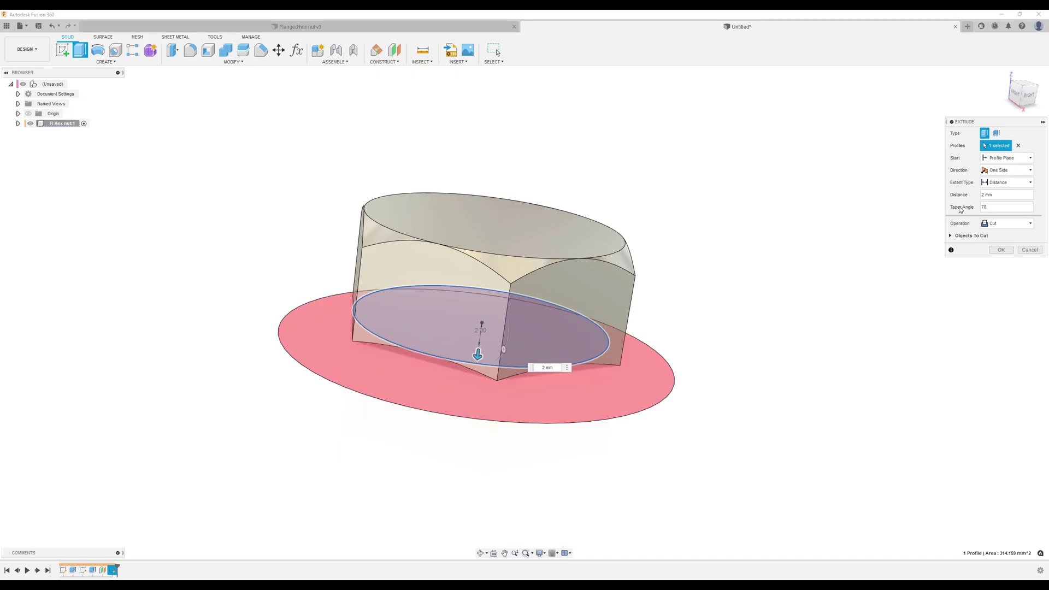
pyautogui.click(1010, 224)
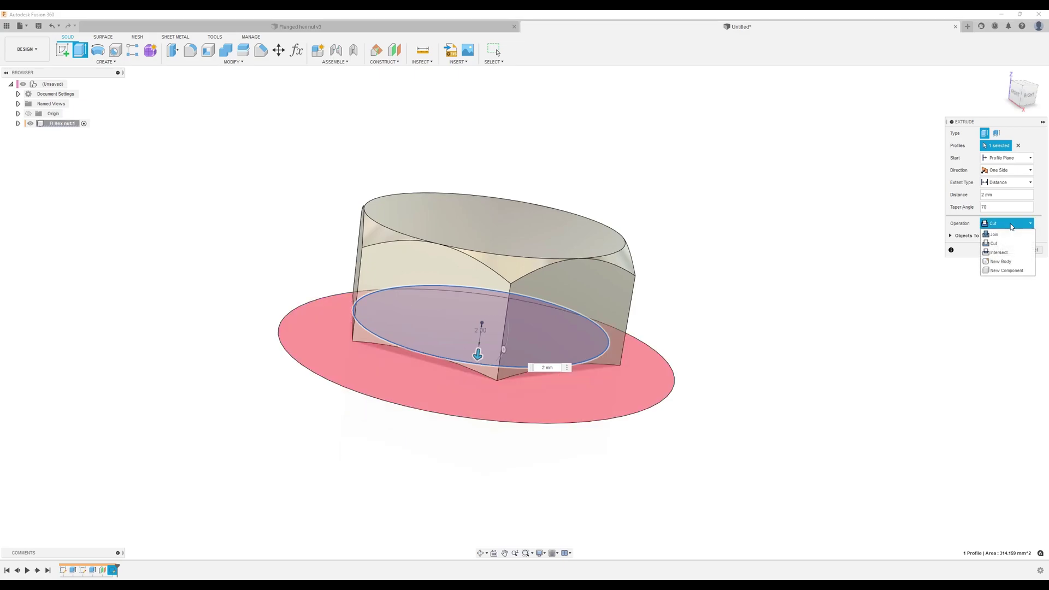
pyautogui.click(1005, 234)
pyautogui.click(1002, 237)
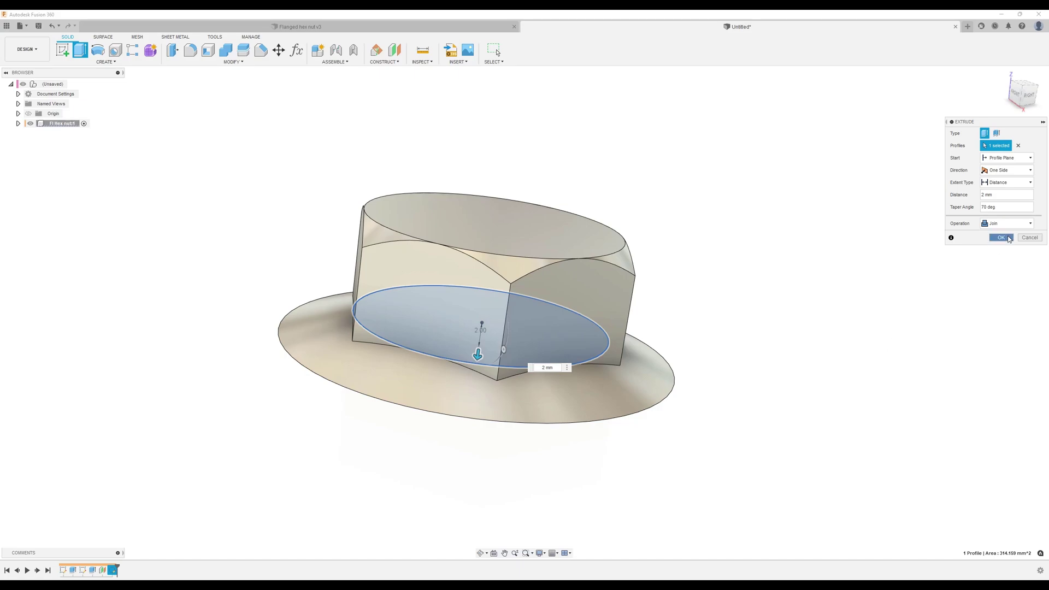
pyautogui.keyDown('shift'); pyautogui.moveTo(839, 308); pyautogui.dragTo(837, 306, button='middle'); pyautogui.keyUp('shift')
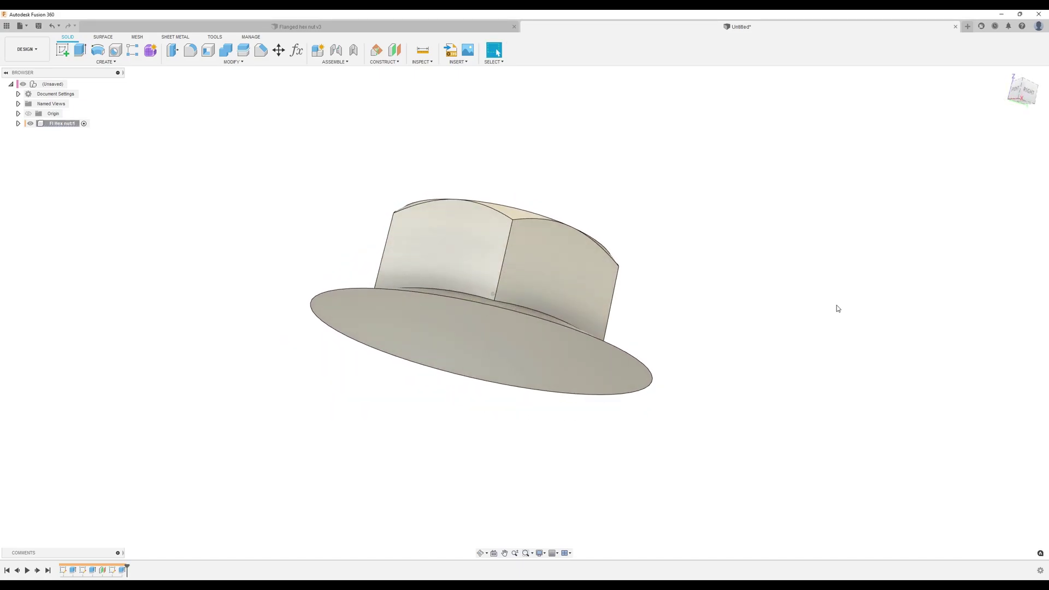
# - Extrude the flange's bottom face 0.6 mm, joined to the nut
pyautogui.click(80, 50)
pyautogui.click(519, 328)
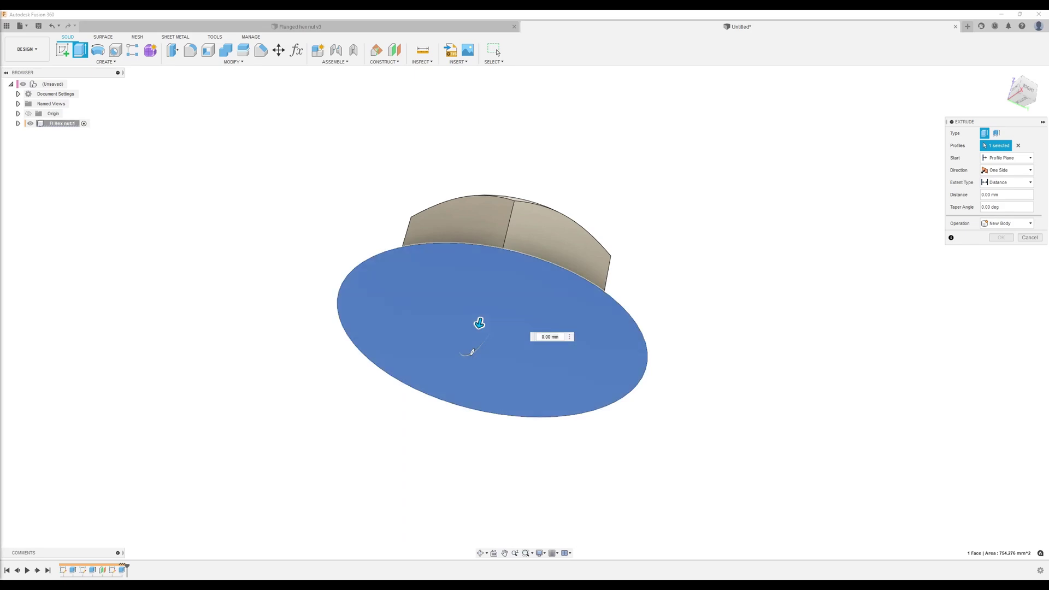
pyautogui.doubleClick(549, 336)
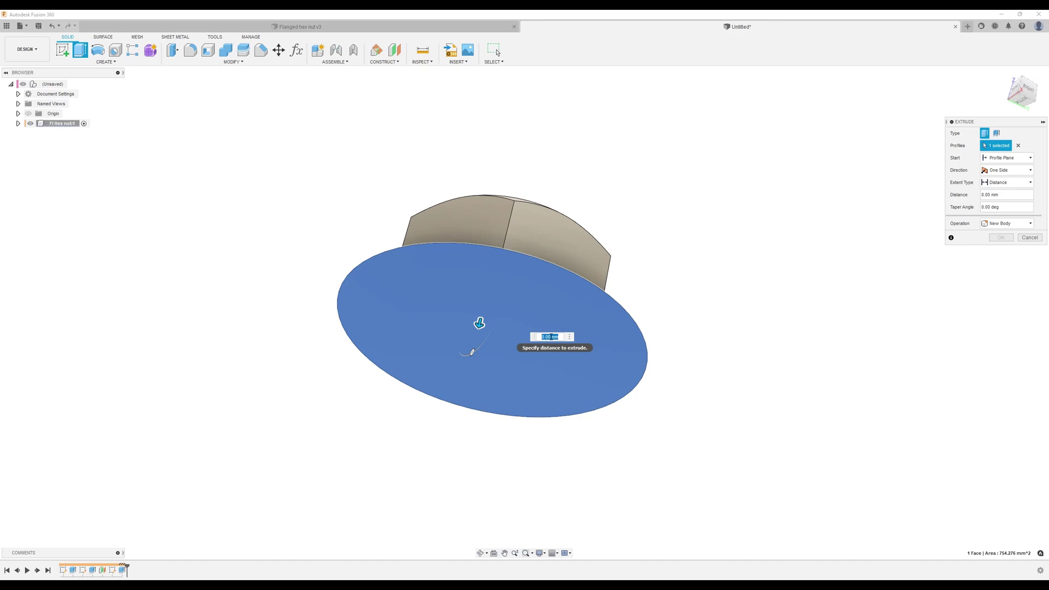
pyautogui.write('6')
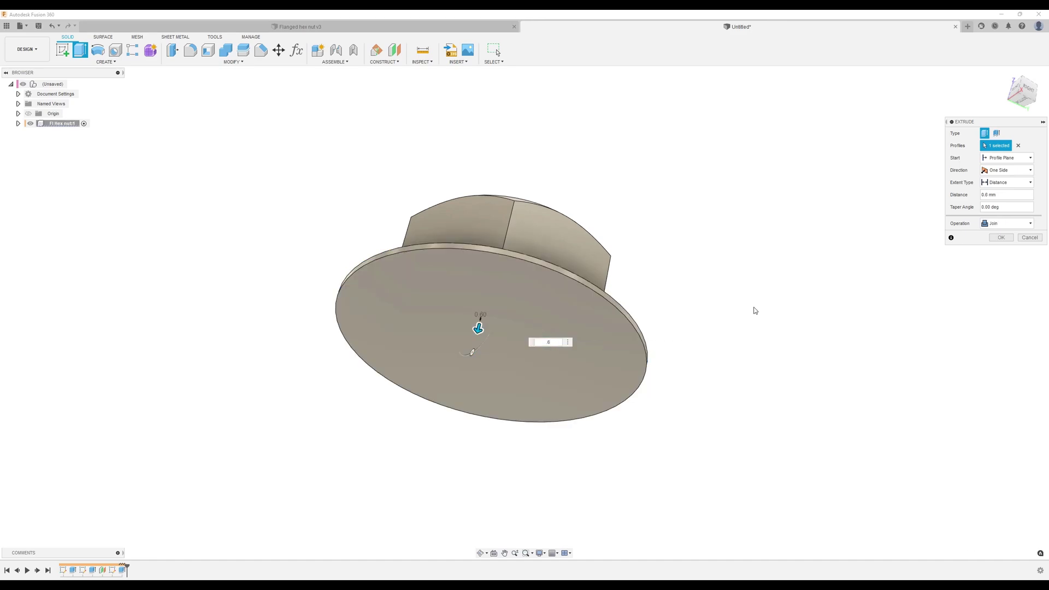
pyautogui.click(1000, 237)
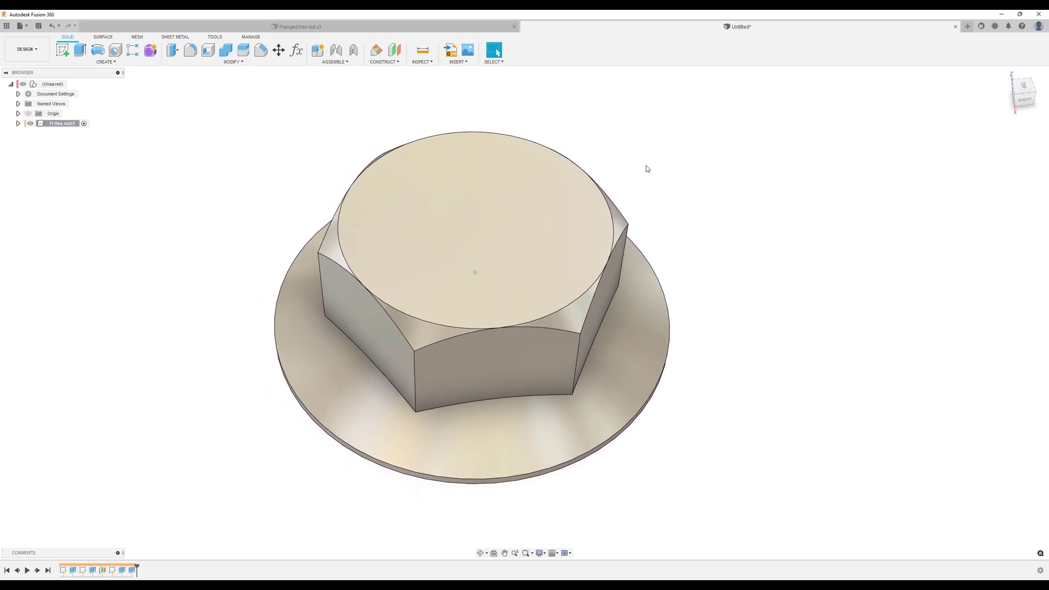
# - Add a centred, modeled ISO M12x1.25 tapped hole from the top face to the flange bottom
pyautogui.click(115, 50)
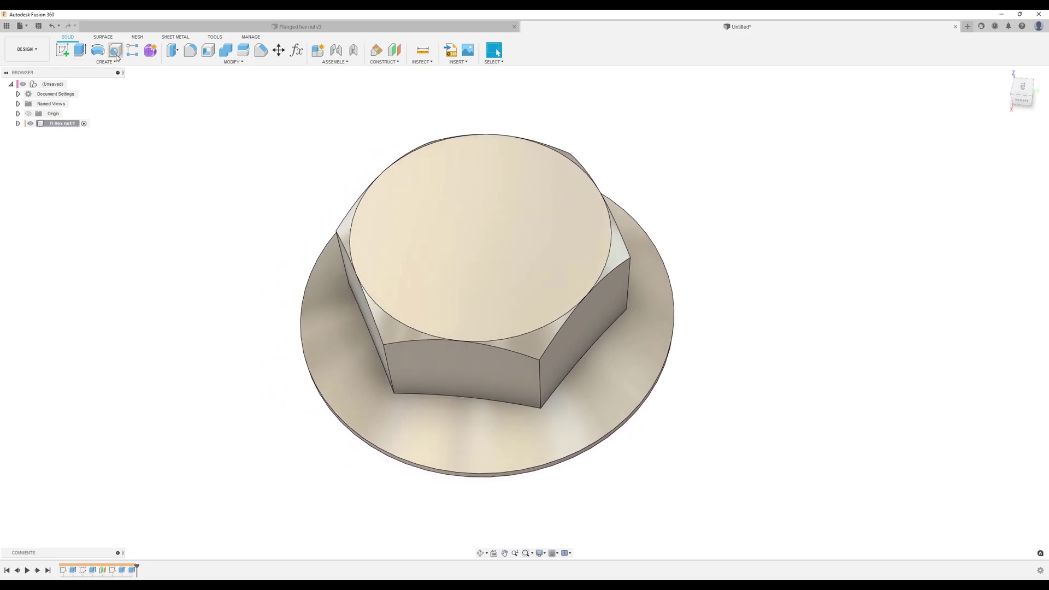
pyautogui.click(489, 218)
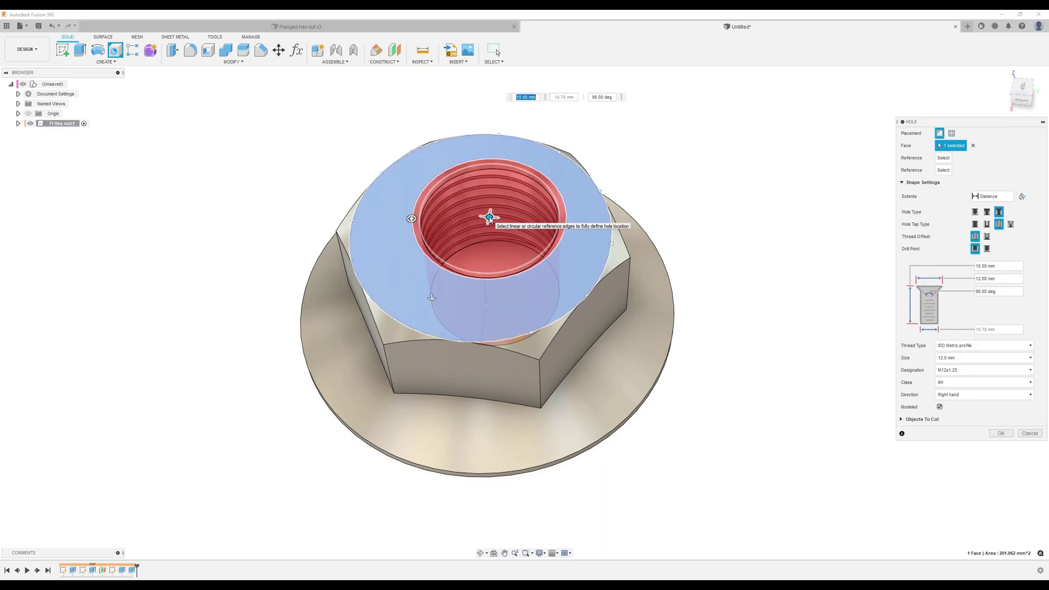
pyautogui.moveTo(486, 215)
pyautogui.mouseDown()
pyautogui.moveTo(499, 221)
pyautogui.moveTo(480, 231)
pyautogui.mouseUp()
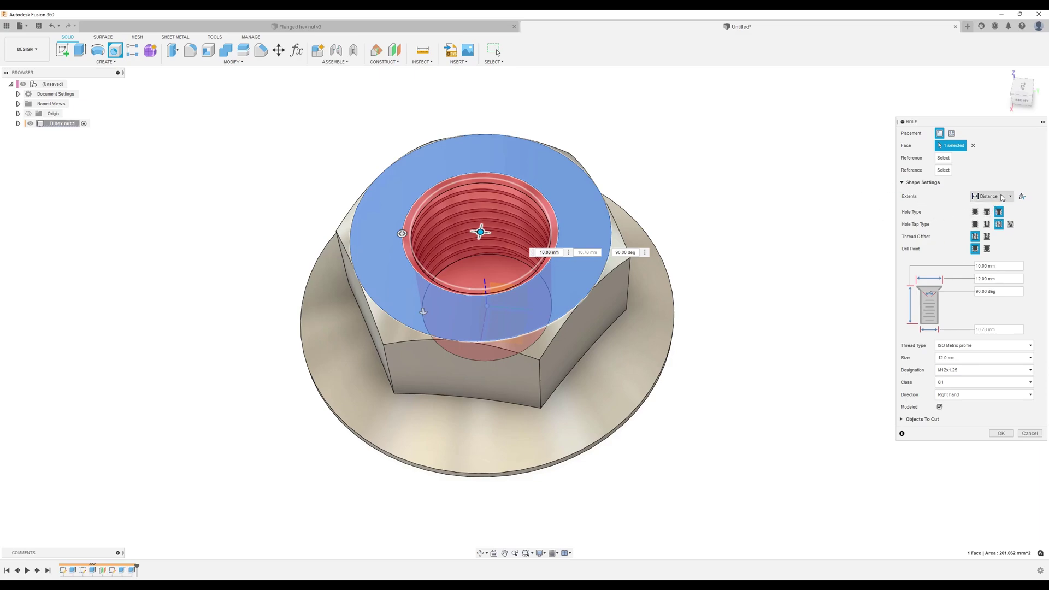
pyautogui.click(1002, 197)
pyautogui.click(985, 215)
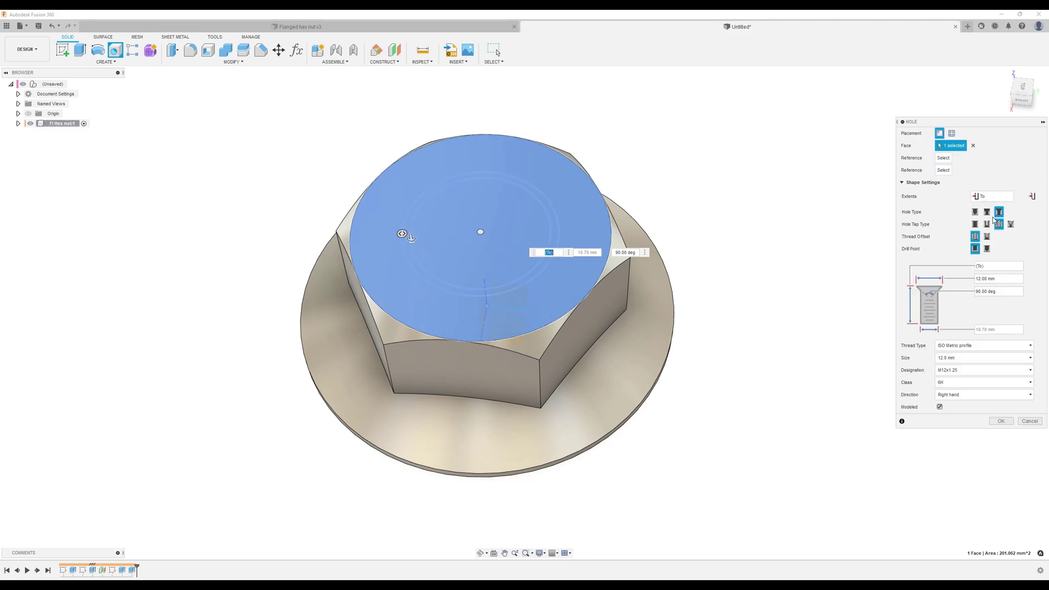
pyautogui.keyDown('shift'); pyautogui.moveTo(822, 274); pyautogui.dragTo(789, 330, button='middle'); pyautogui.keyUp('shift')
pyautogui.click(606, 303)
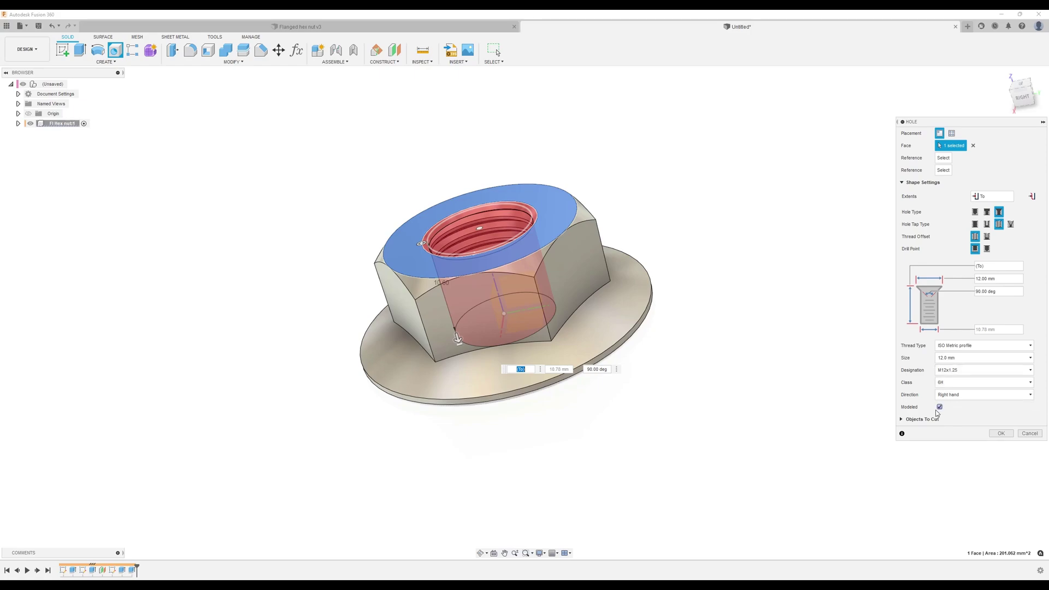
pyautogui.click(1001, 433)
# - Search the appearance library for 'cas' and apply Steel - Cast to the nut body
pyautogui.keyDown('shift'); pyautogui.moveTo(782, 355); pyautogui.dragTo(830, 330, button='middle'); pyautogui.keyUp('shift')
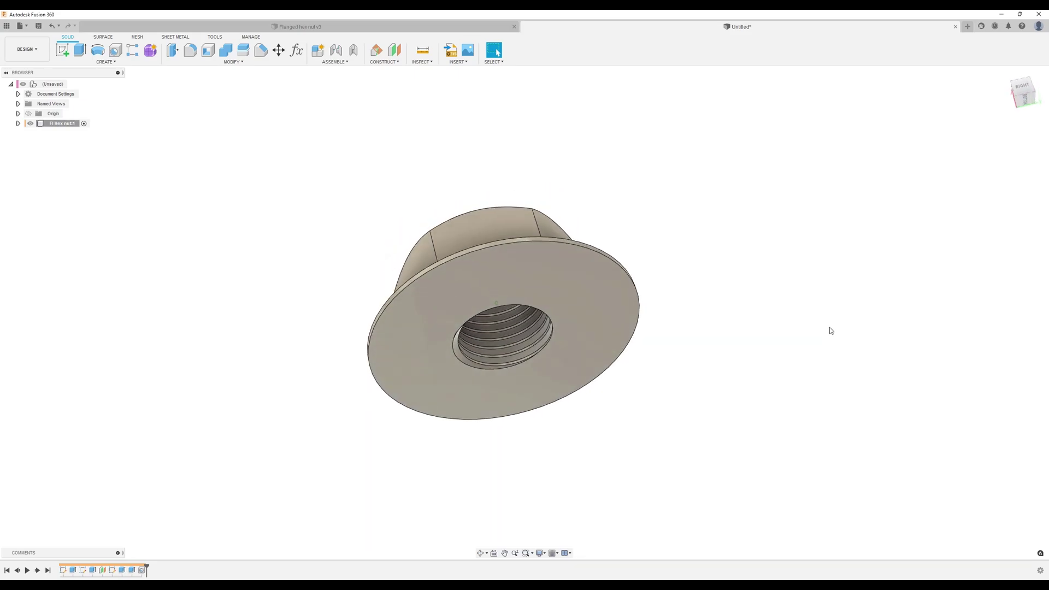
pyautogui.press('F6')
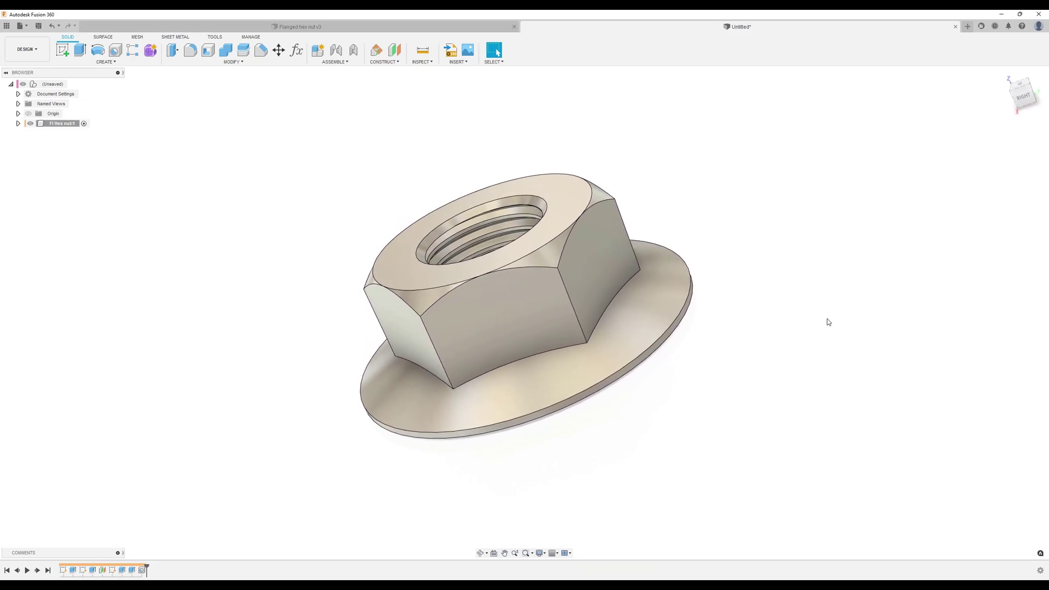
pyautogui.press('a')
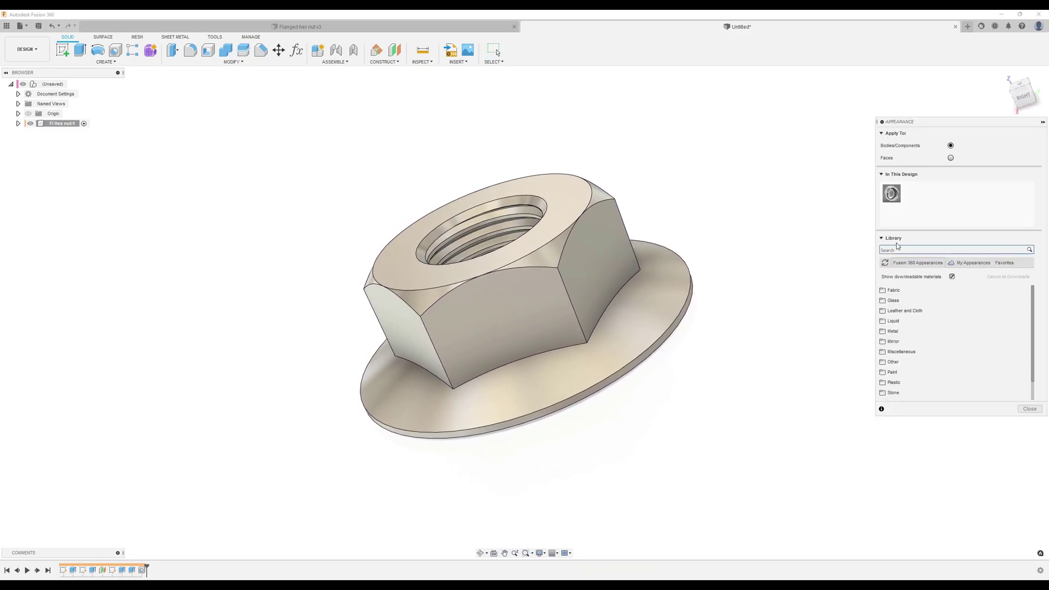
pyautogui.click(916, 249)
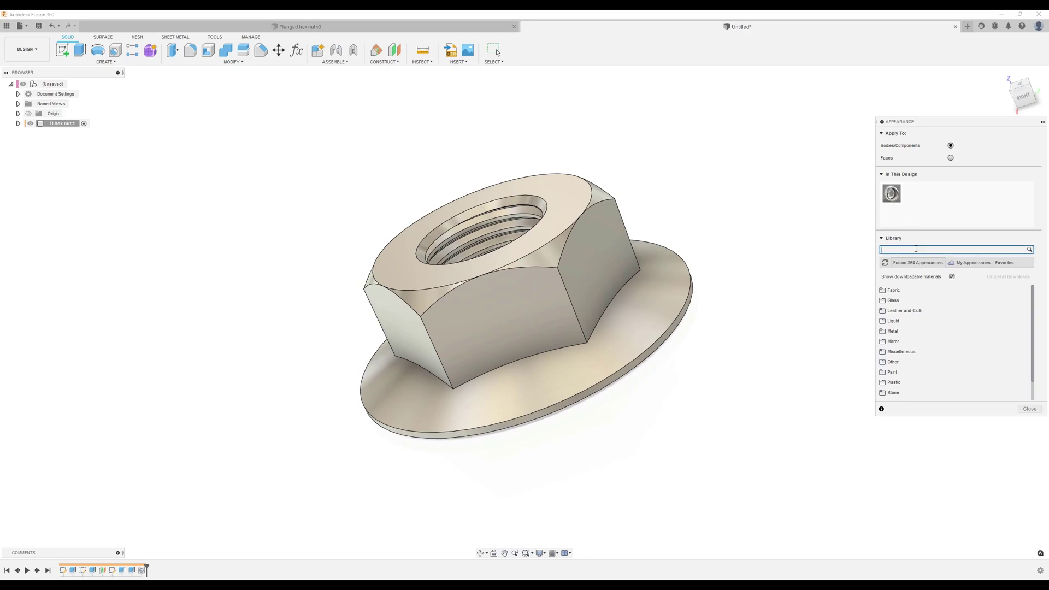
pyautogui.write('cast')
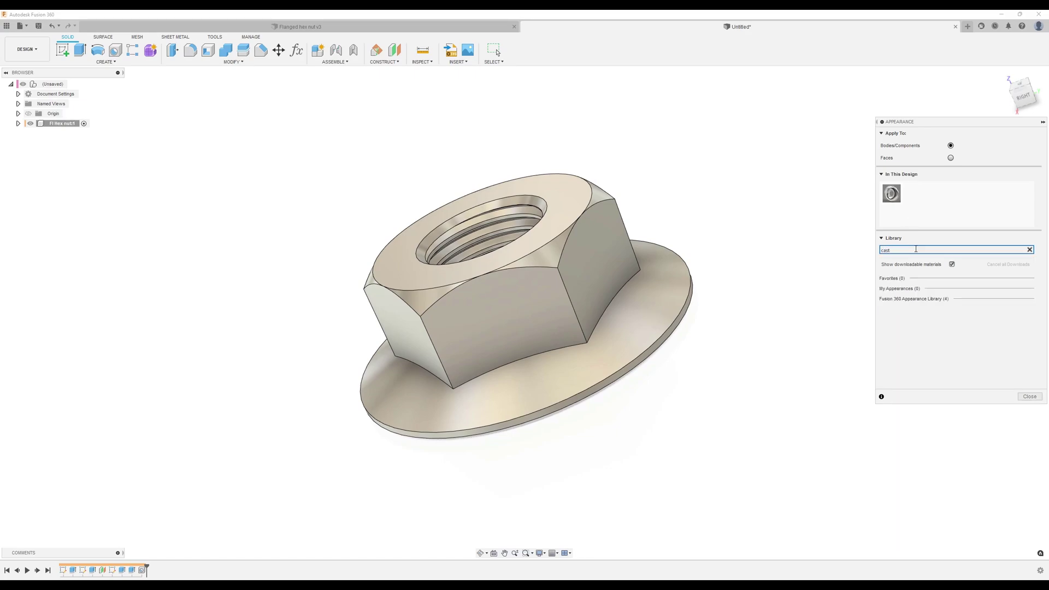
pyautogui.click(935, 300)
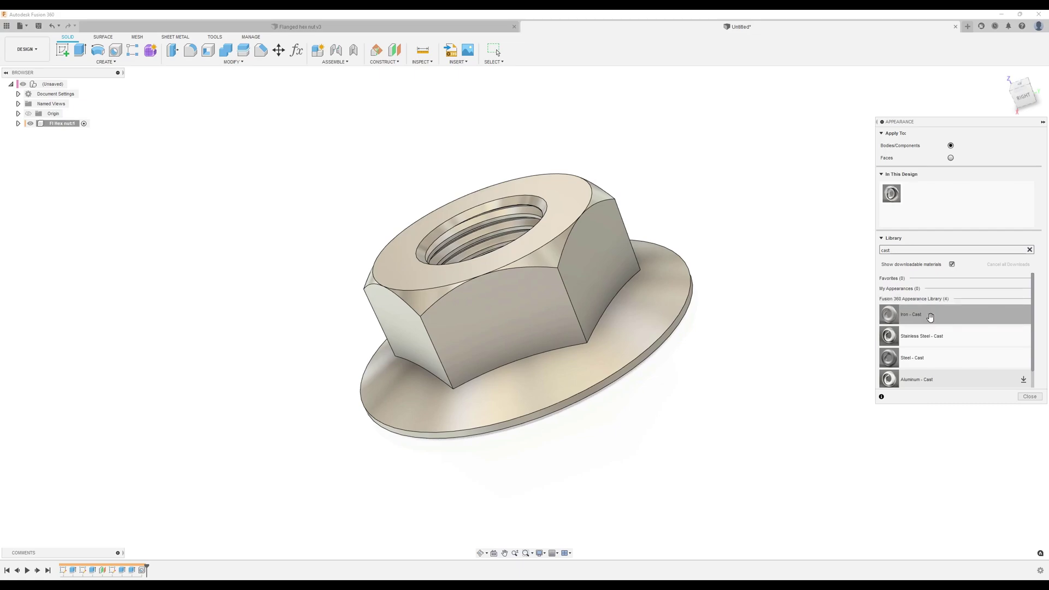
pyautogui.moveTo(944, 358); pyautogui.dragTo(540, 298)
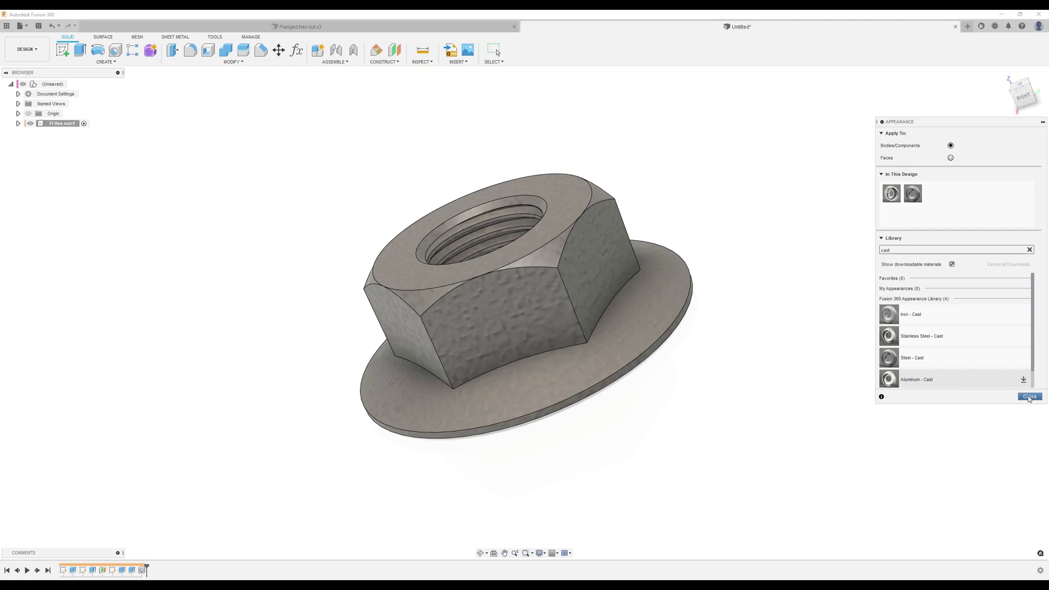
# - Delete the unused Silver - Polished appearance and set the Steel - Cast texture scale to 34
pyautogui.rightClick(897, 191)
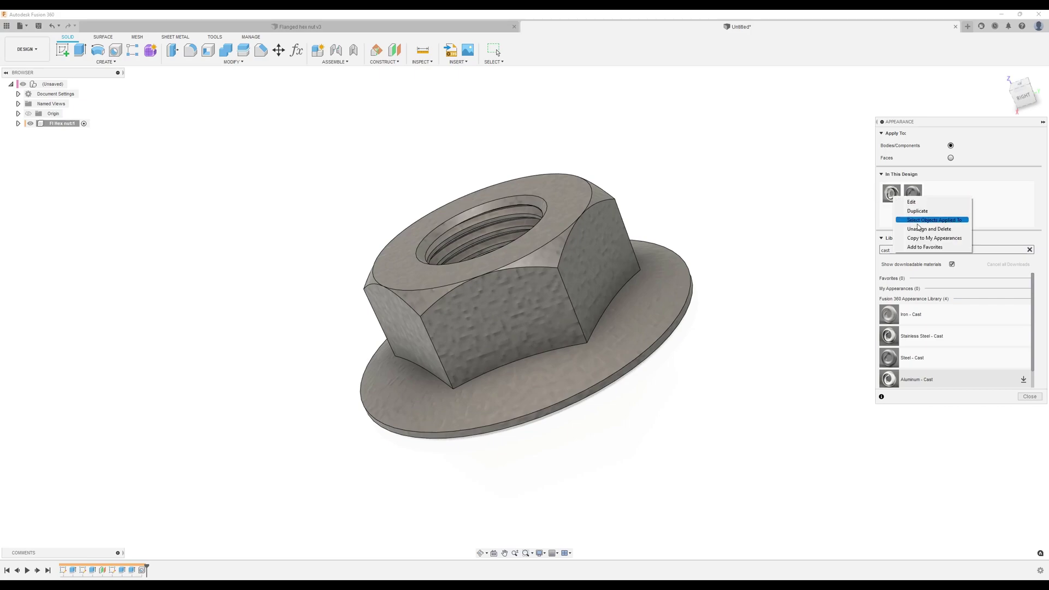
pyautogui.click(923, 224)
pyautogui.doubleClick(883, 191)
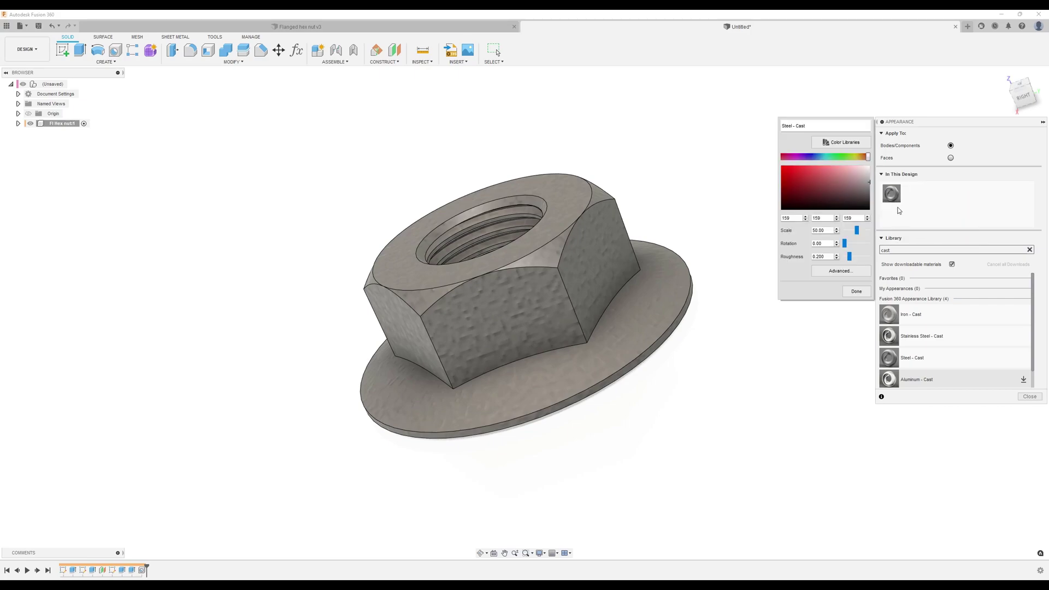
pyautogui.moveTo(831, 230); pyautogui.dragTo(782, 226)
pyautogui.write('34')
pyautogui.click(856, 291)
pyautogui.click(1029, 396)
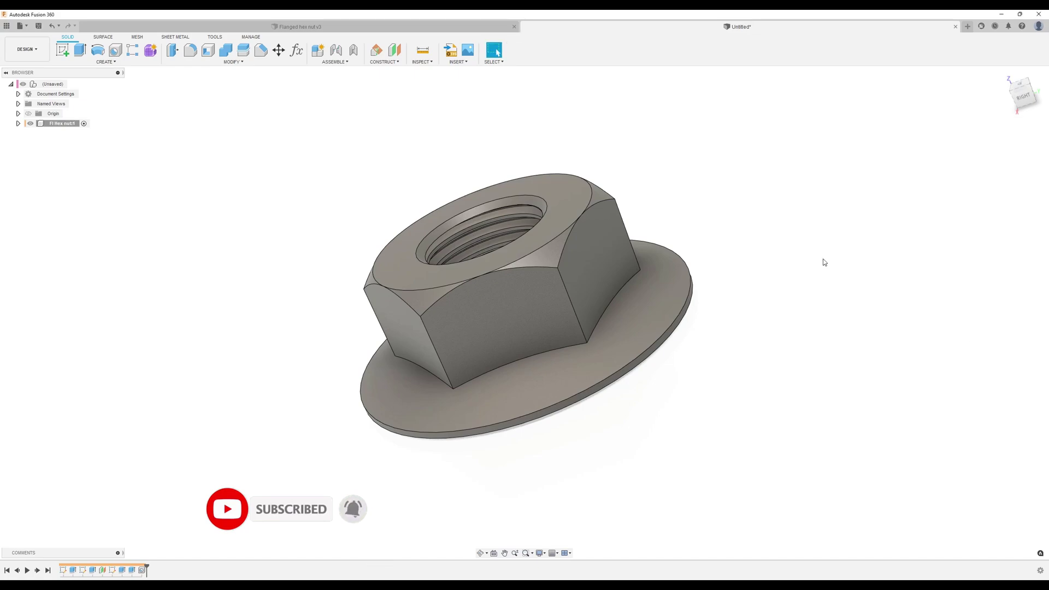
pyautogui.keyDown('shift'); pyautogui.moveTo(824, 262); pyautogui.dragTo(934, 304, button='middle'); pyautogui.keyUp('shift')
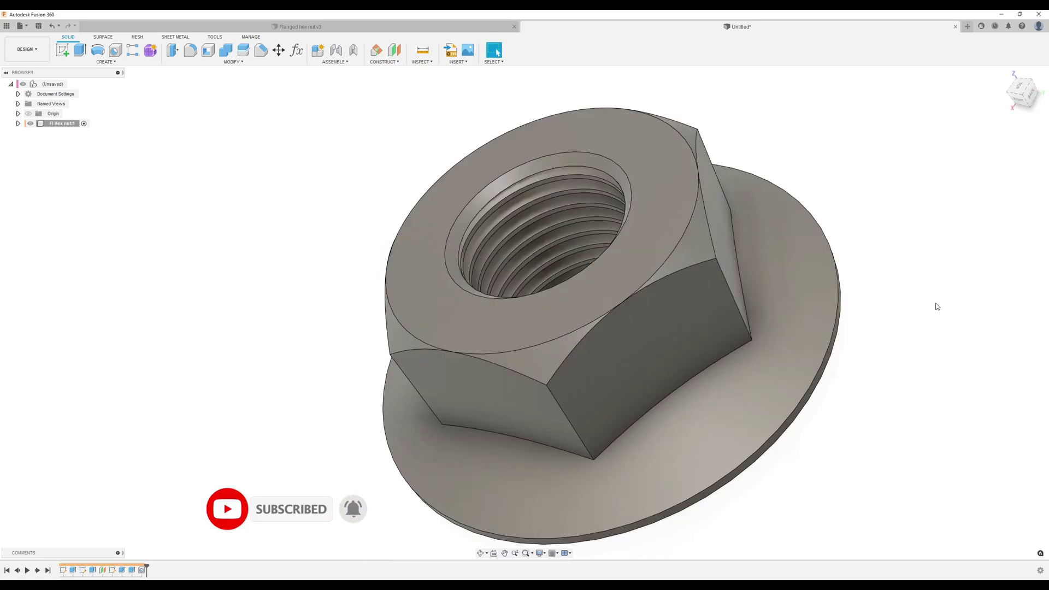